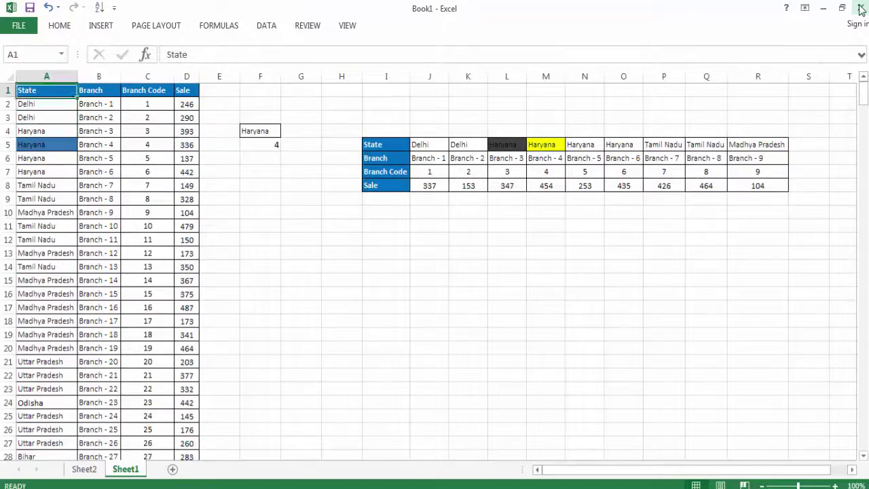
- Select the state entries, header row and first data row to look over the sales table
key("Down")
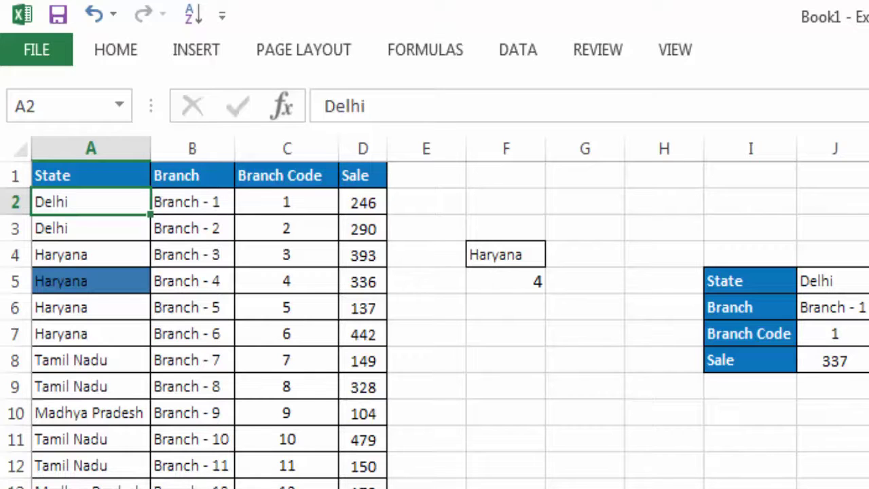
left_click(90, 228)
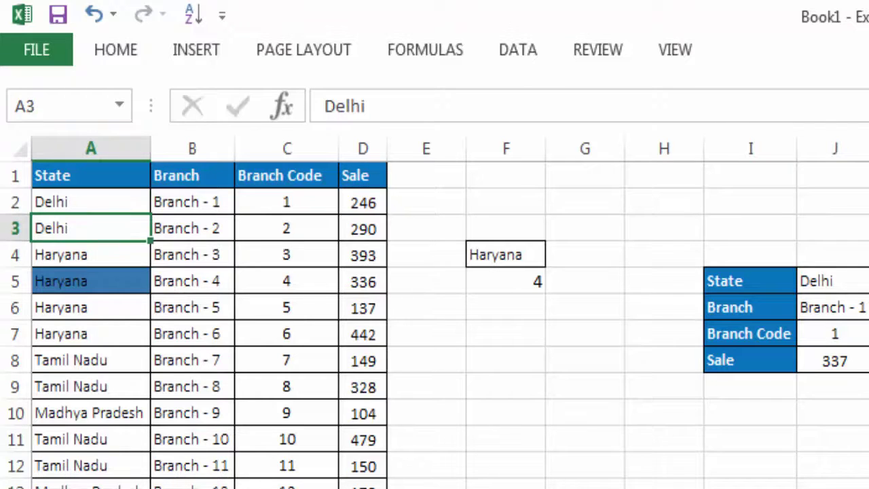
left_click_drag(90, 202, 192, 281)
left_click(91, 228)
left_click_drag(90, 228, 90, 475)
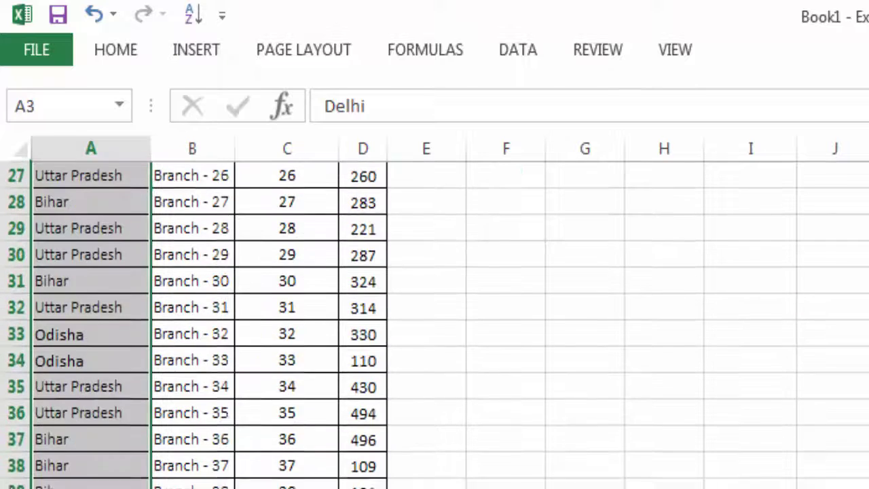
key("ctrl+Home")
left_click_drag(90, 175, 363, 175)
left_click_drag(90, 201, 363, 202)
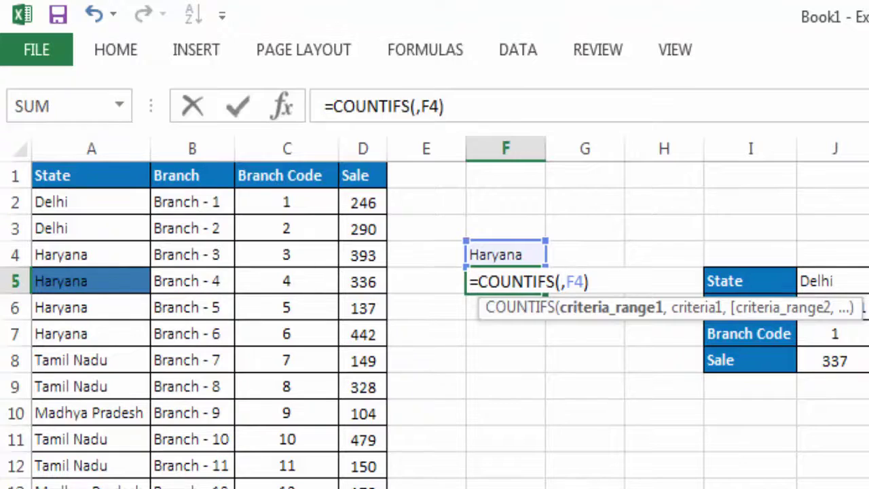
- Enter =COUNTIFS(A2:A53,F4) in F5, returning 4 for Haryana
left_click(129, 201)
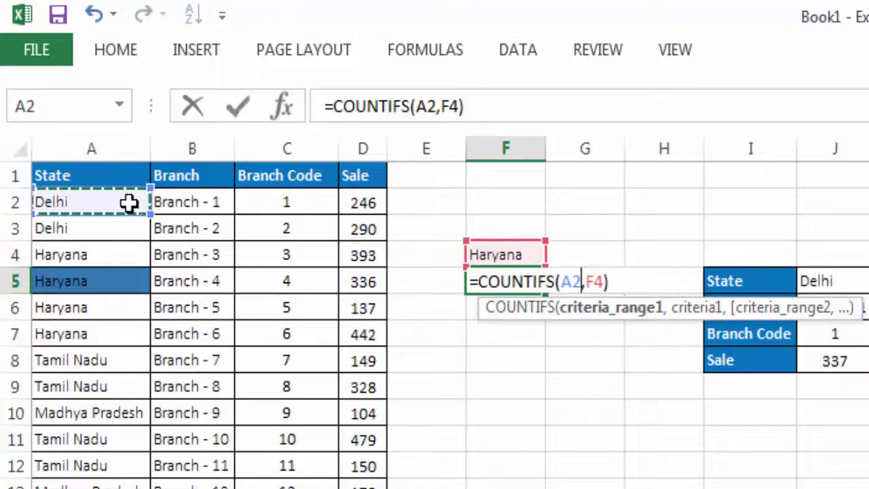
key("ctrl+shift+Down")
scroll(129, 202, "down", 1)
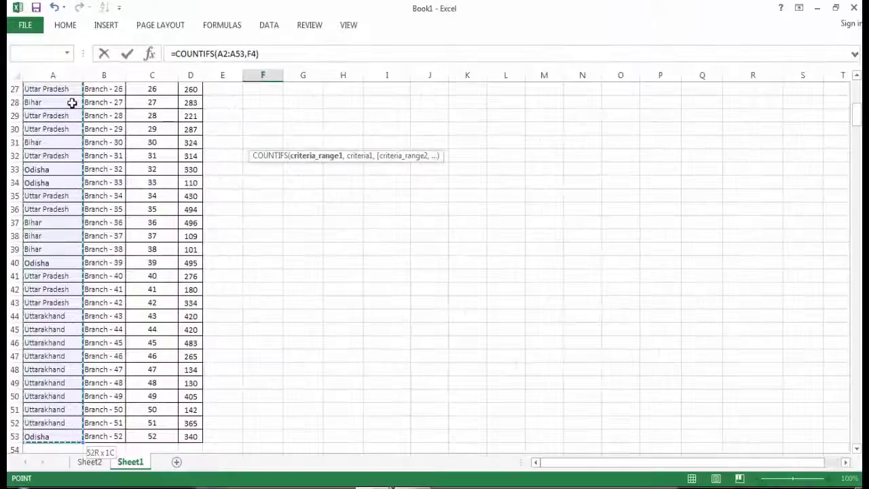
key("Return")
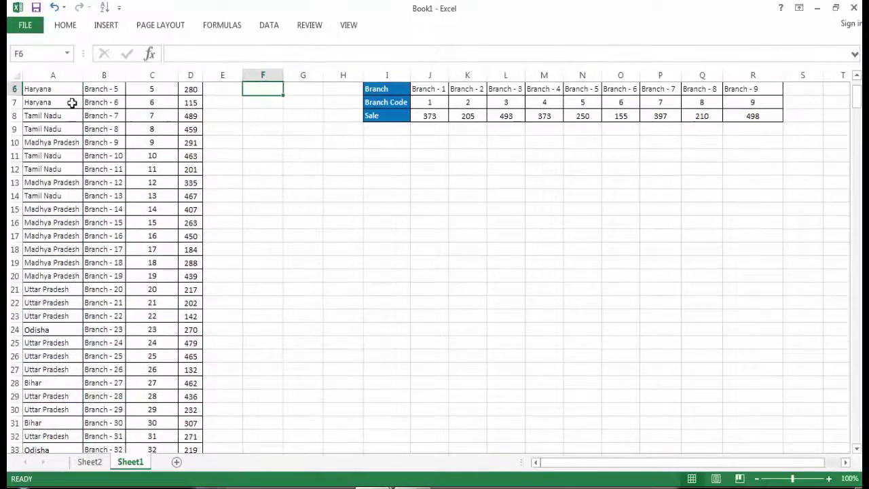
scroll(72, 103, "up", 2)
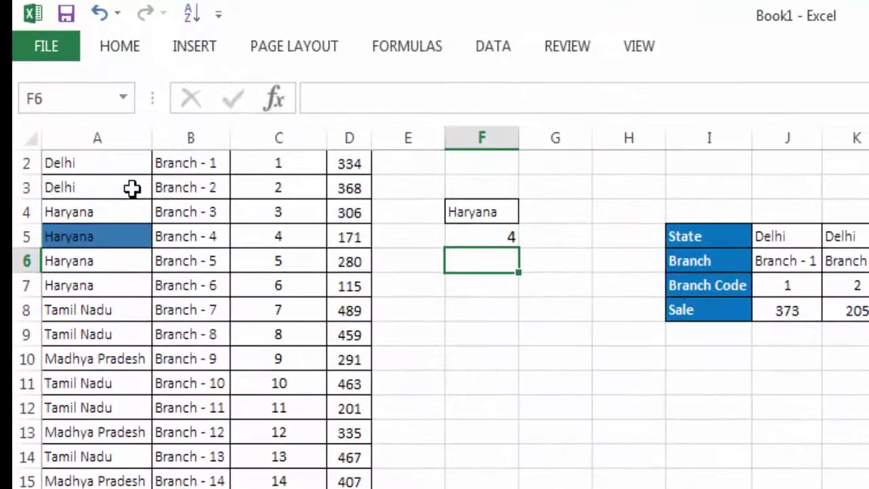
key("Up")
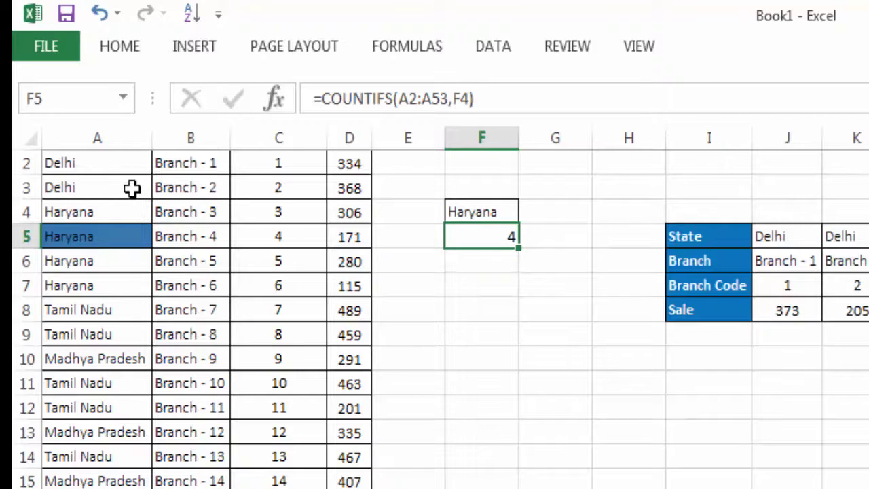
scroll(131, 189, "up", 1)
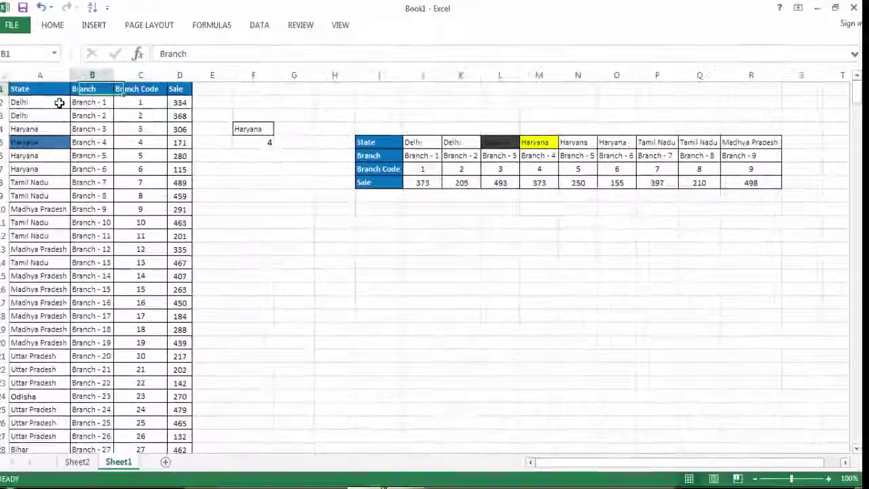
- Select the state entries from A2 to the data's end and name them State in the Name Box
left_click(131, 189)
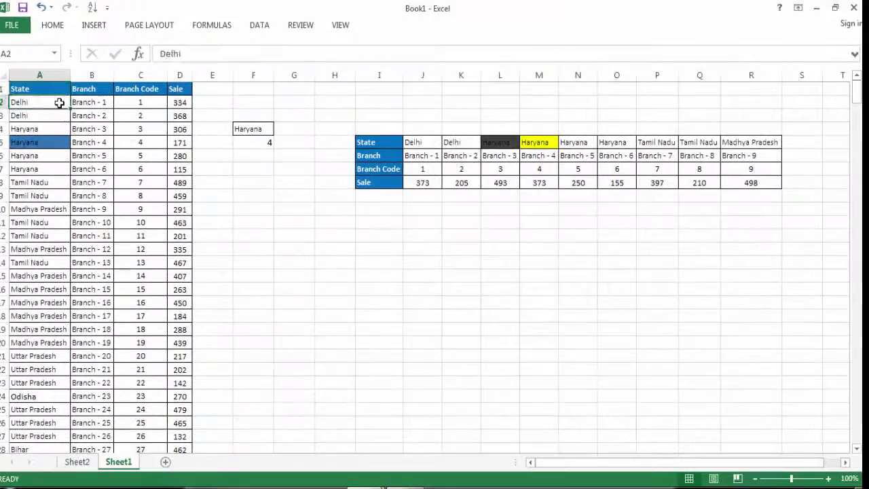
key("ctrl+shift+Down")
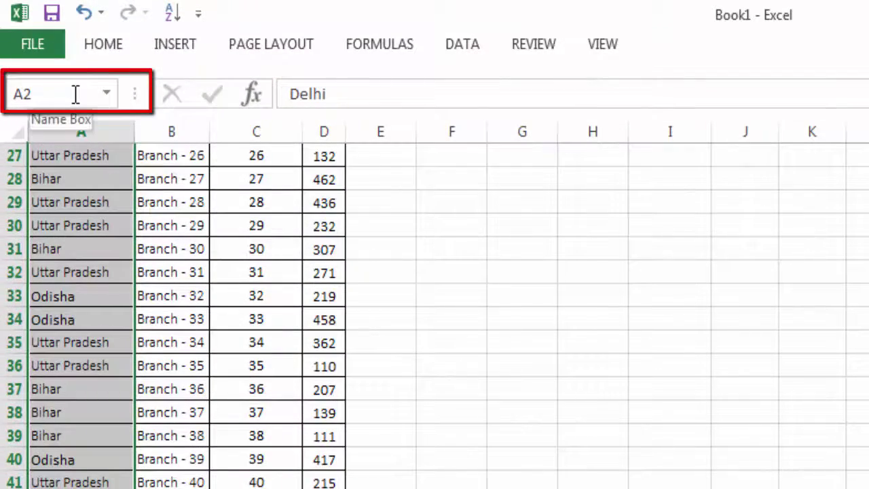
left_click(78, 96)
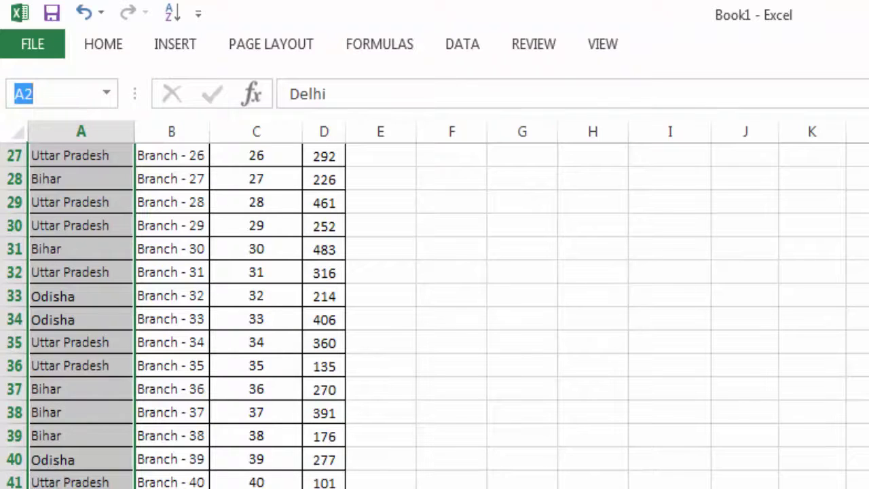
scroll(434, 305, "up", 9)
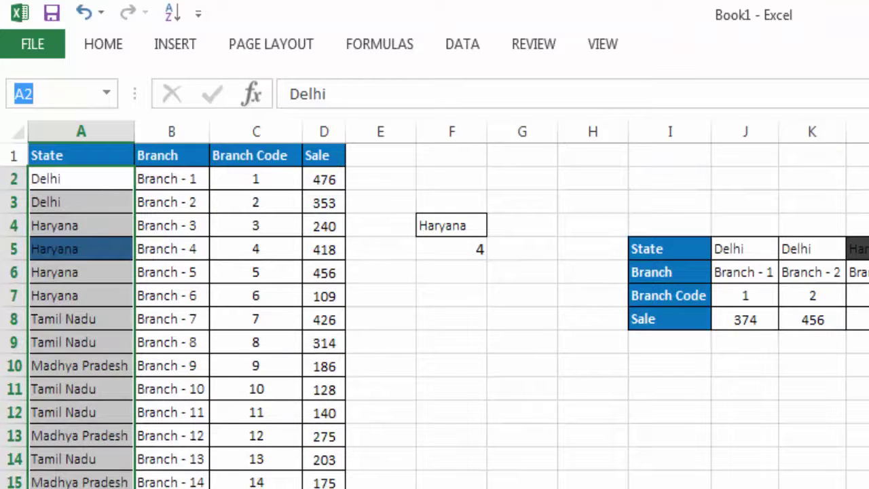
type("State")
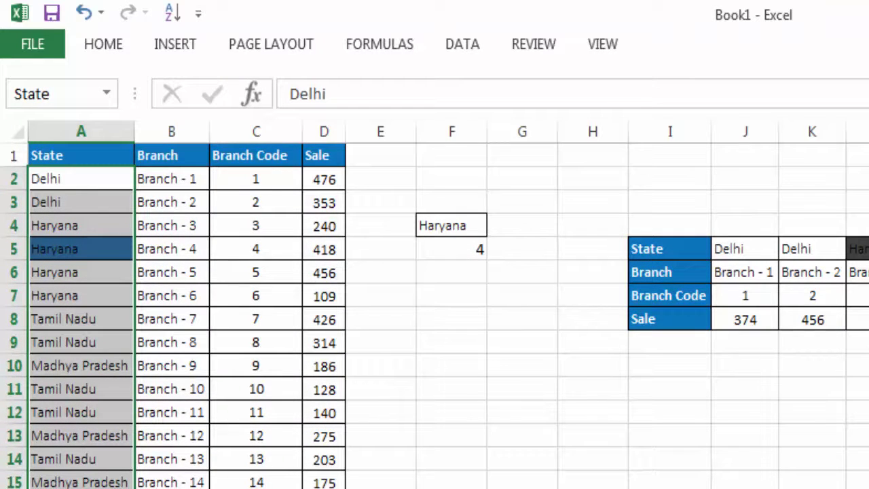
key("Return")
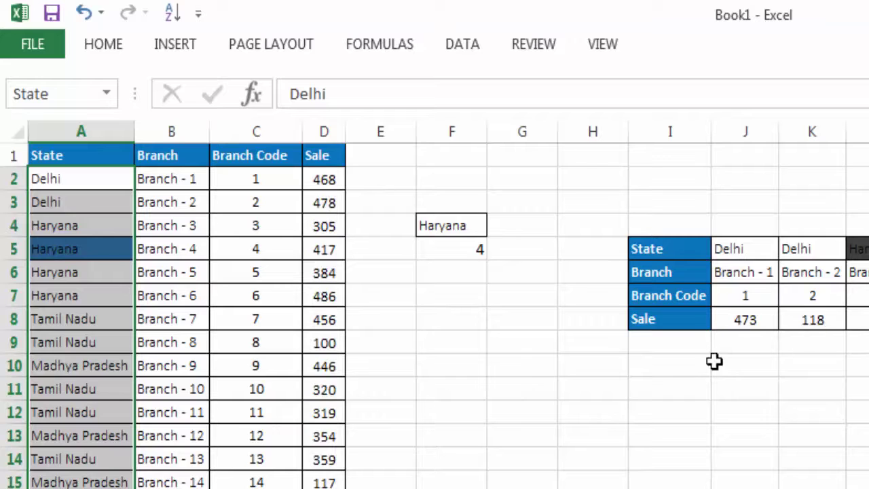
- Verify the State name by picking it from the Name Box list to select its range
left_click(411, 300)
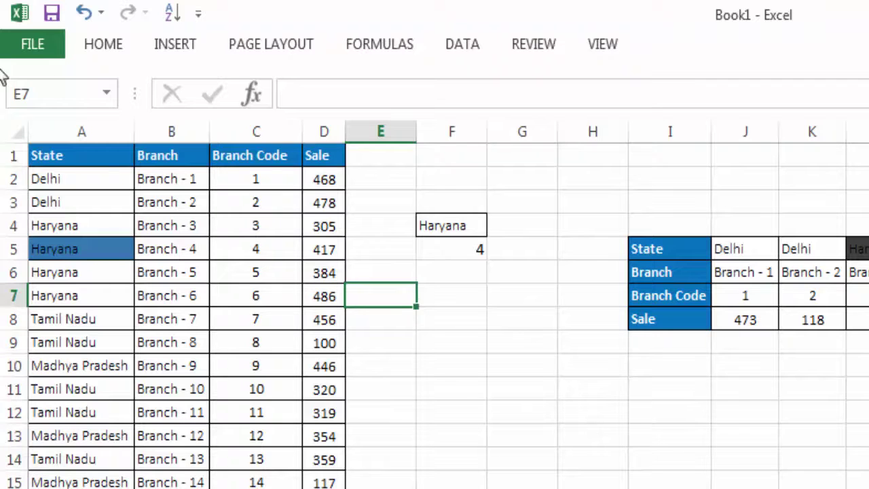
left_click(108, 94)
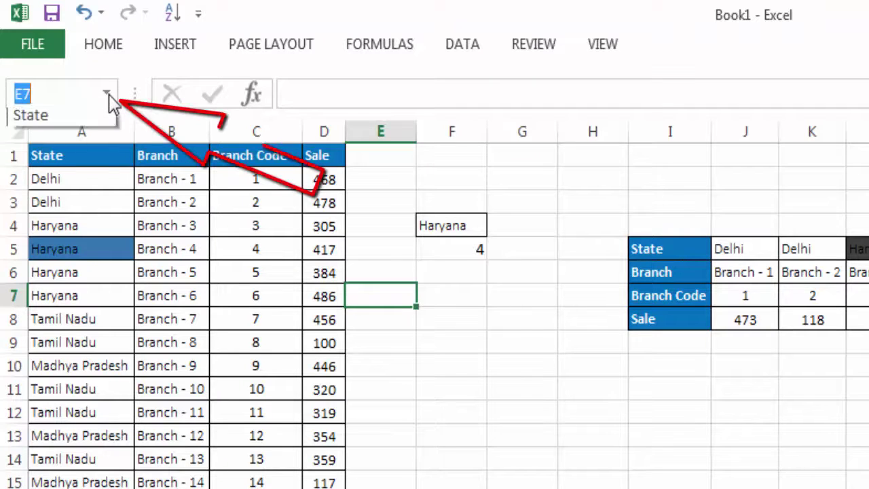
left_click(64, 132)
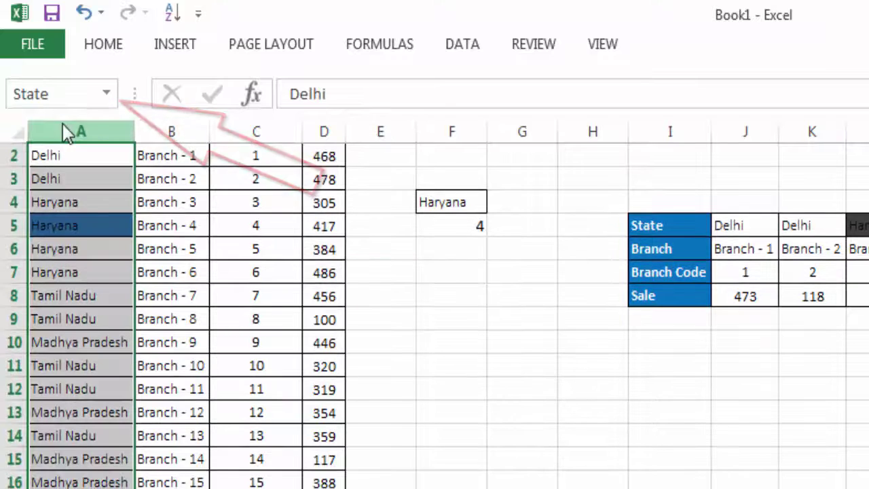
left_click(232, 272)
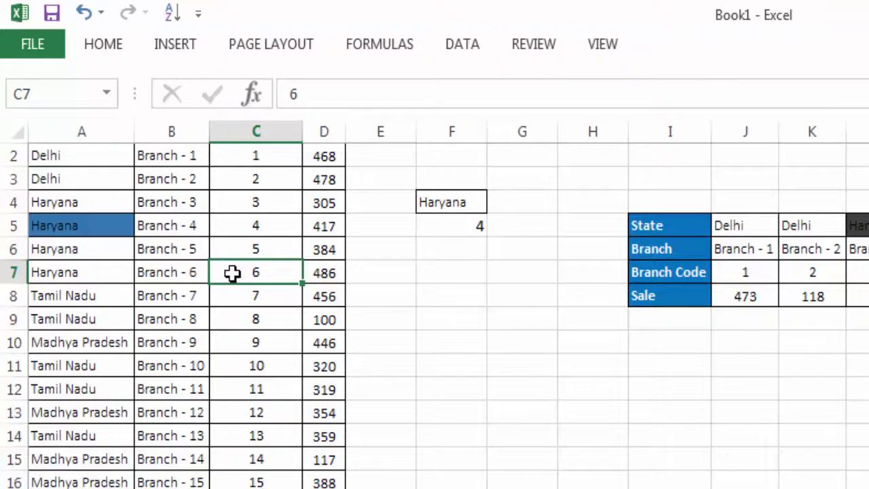
- Select A2:A53 to confirm the State name appears, then move to F5
key("Up")
key("Left")
key("Left")
key("Up")
key("Up")
key("Up")
key("Up")
key("Up")
key("Down")
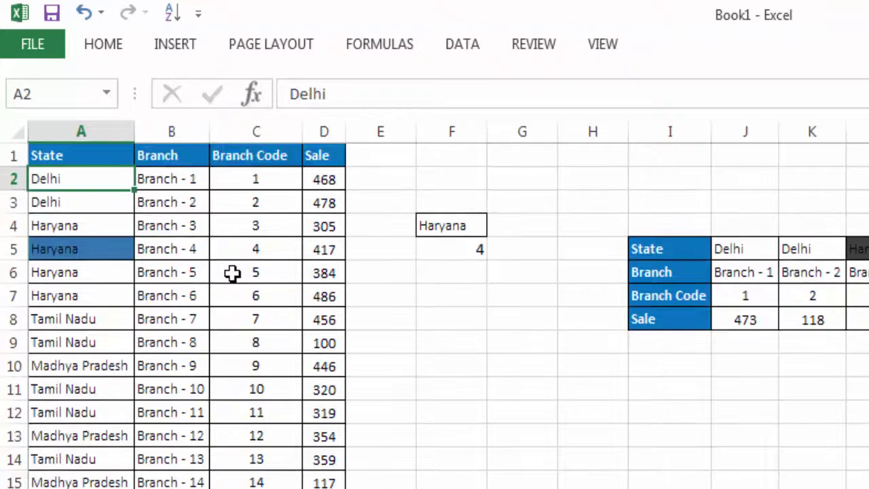
key("ctrl+shift+Down")
key("ctrl+Home")
key("Down")
key("Down")
key("Right")
key("Right")
key("Right")
key("Down")
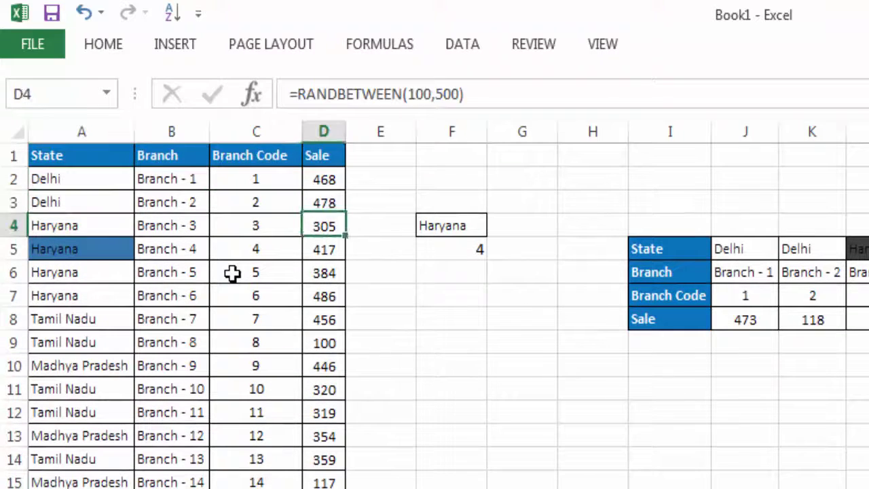
key("Right")
key("Right")
key("Down")
- Replace F5's A2:A53 reference with State, giving =COUNTIFS(State,F4), still returning 4
key("F2")
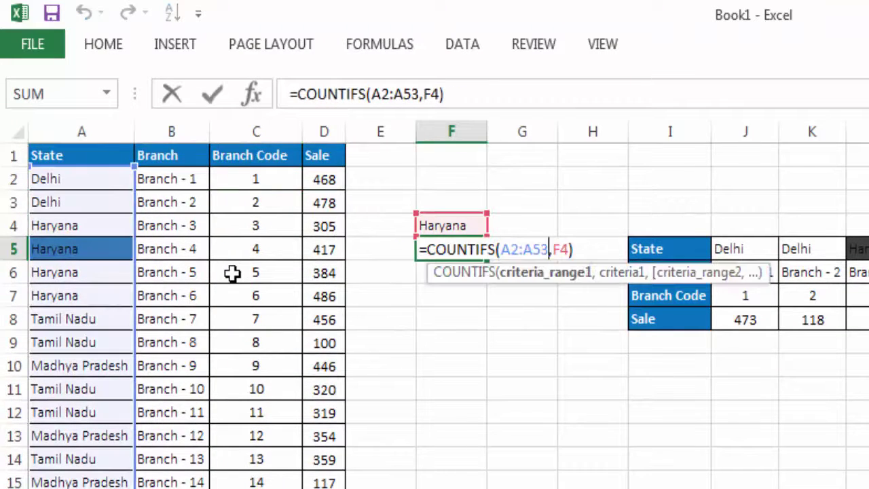
key("shift+Left")
key("shift+Left")
key("shift+Left")
key("shift+Left")
key("shift+Left")
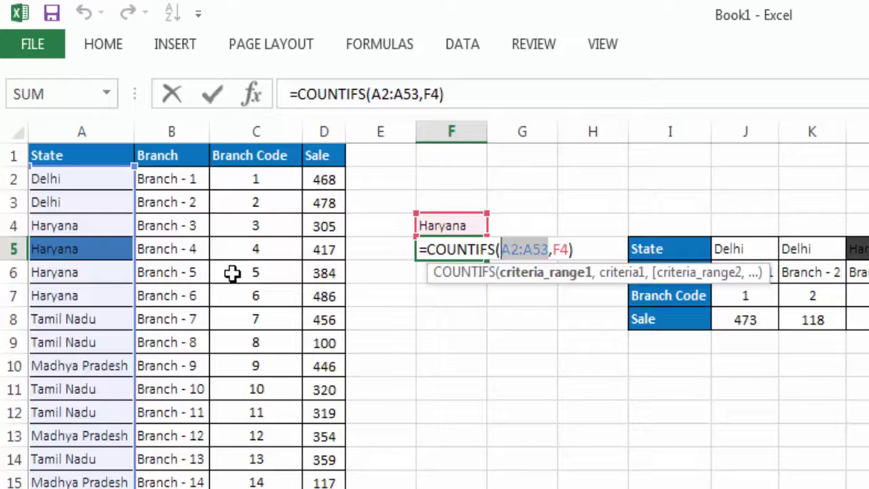
type("sta")
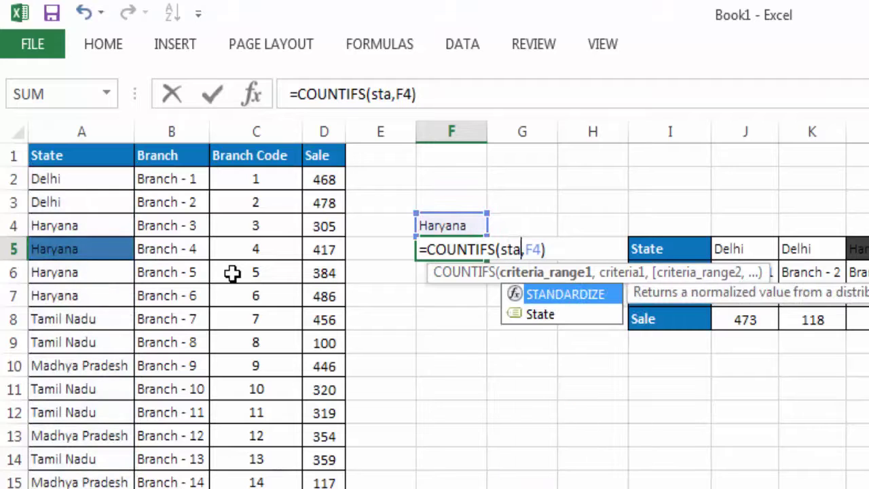
left_click(527, 318)
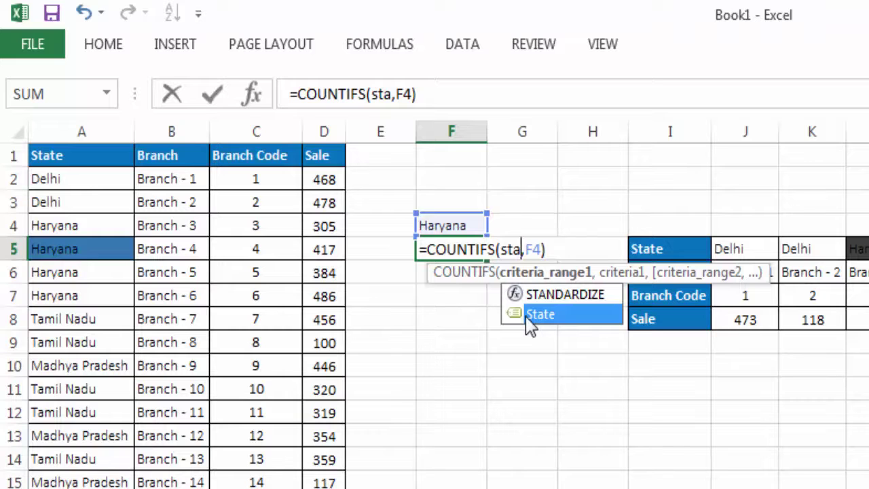
double_click(527, 316)
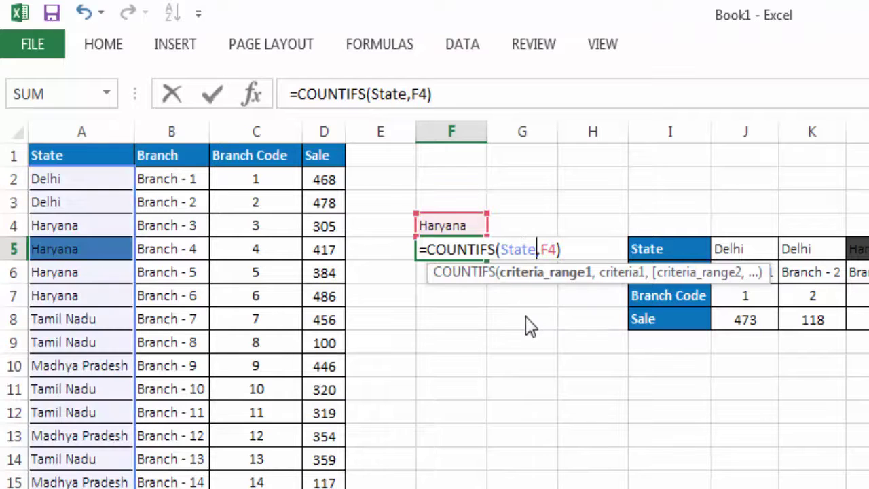
key("Return")
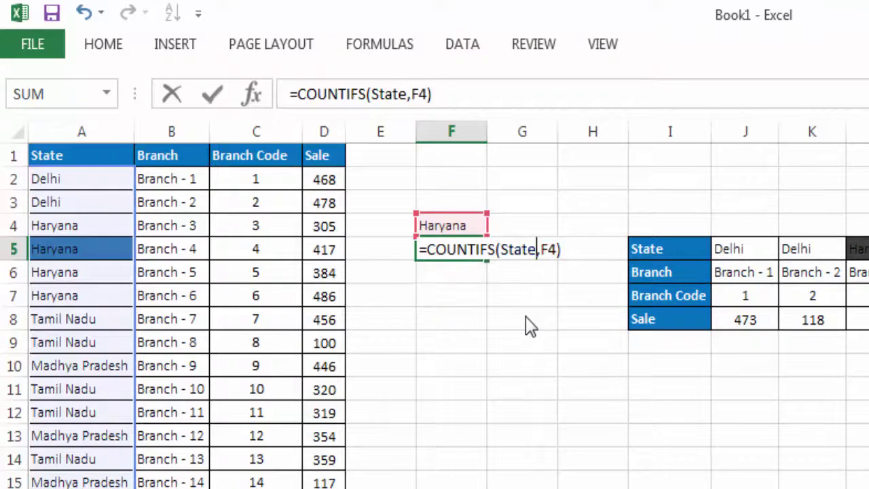
key("Up")
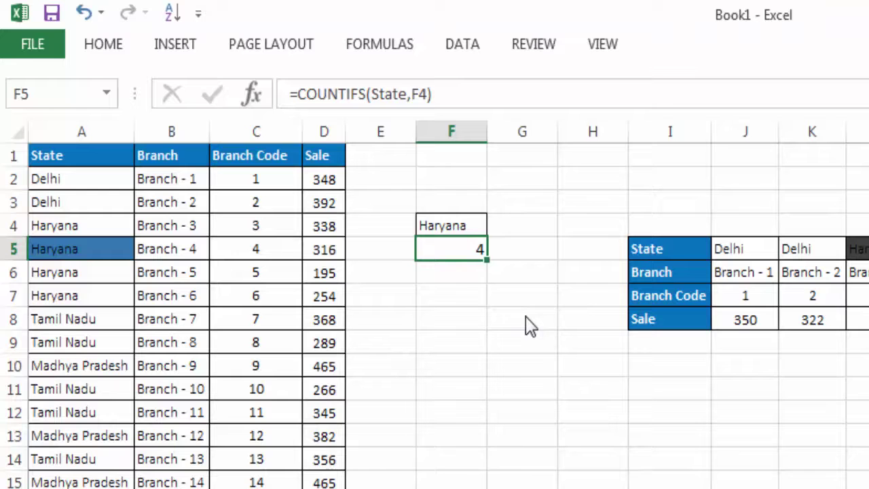
- Reselect the state entries from A2 down, then move to B2 in the Branch column
key("Left")
key("Left")
key("Up")
key("Up")
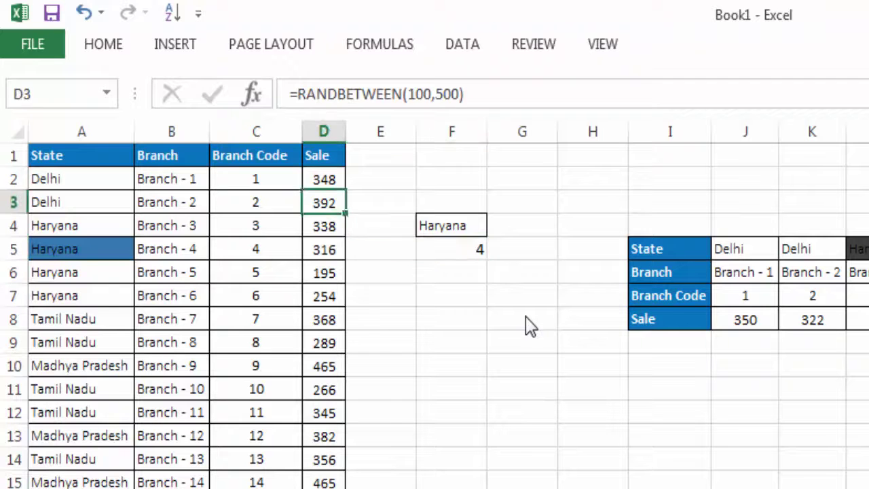
key("Left")
key("Left")
key("Up")
key("Up")
key("Left")
key("Down")
key("ctrl+shift+Down")
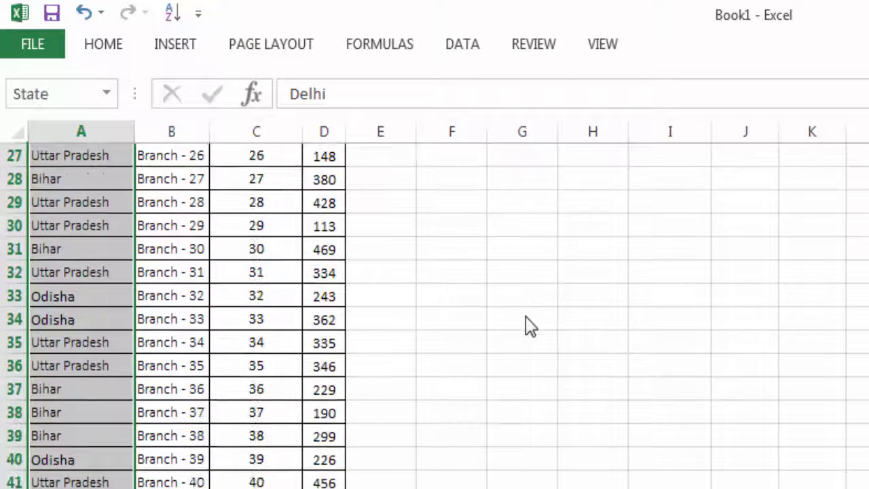
key("Up")
key("Down")
key("Right")
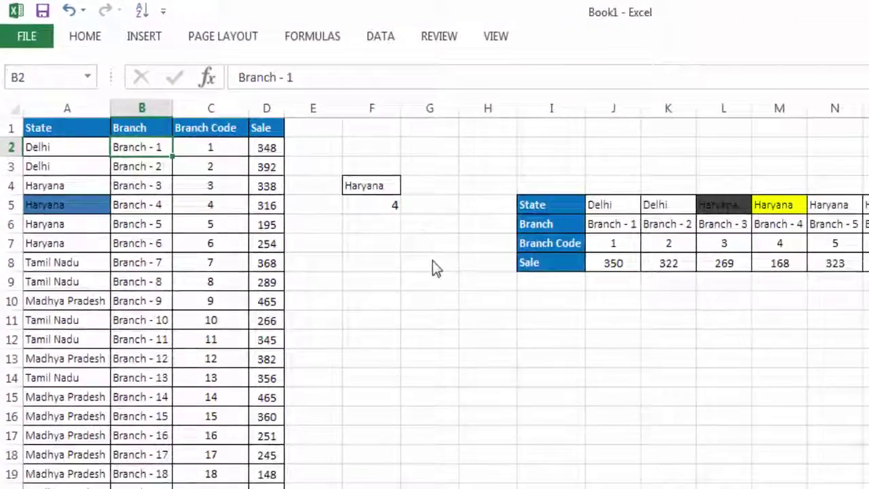
- Open the Name Manager with Ctrl+F3 and from the Formulas ribbon
key("ctrl+F3")
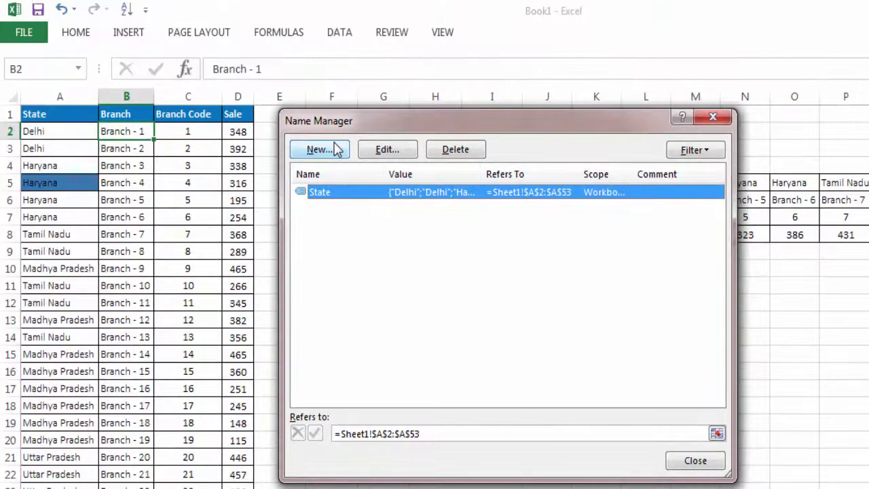
key("Escape")
left_click(291, 32)
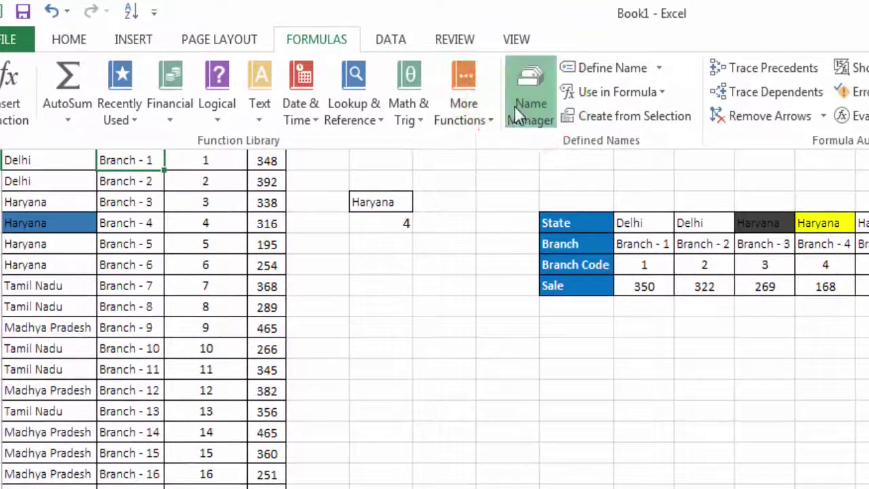
left_click(515, 105)
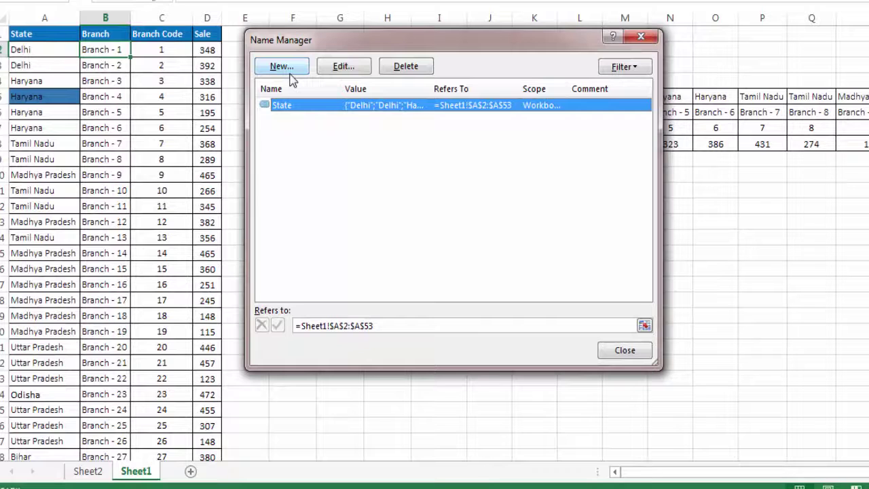
key("Escape")
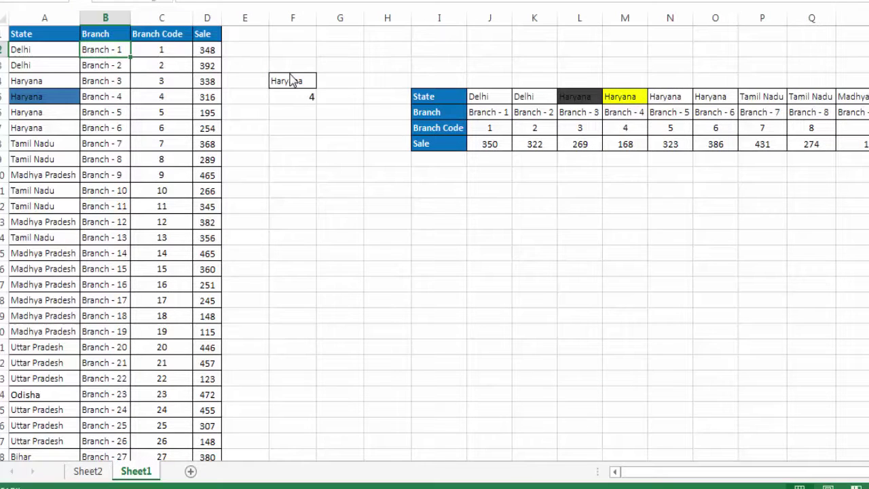
key("ctrl+F3")
- Create a new name Branch referring to B2:B53 and review it alongside State
left_click(290, 76)
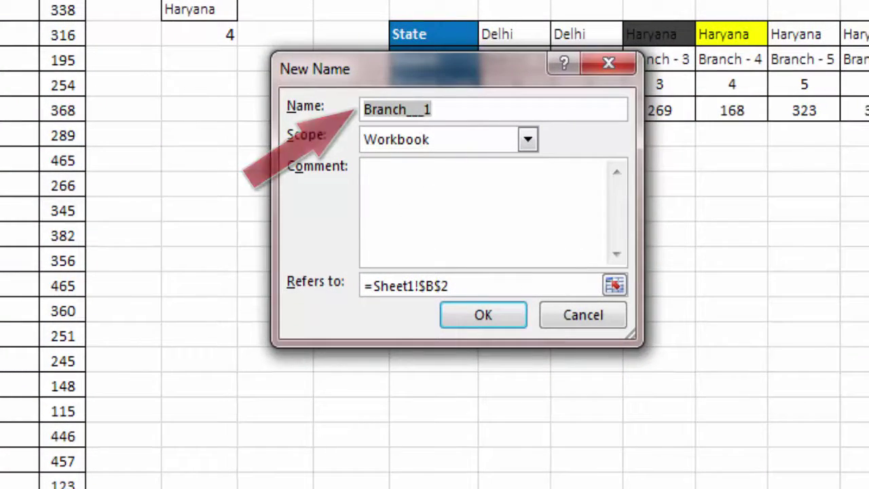
type("B")
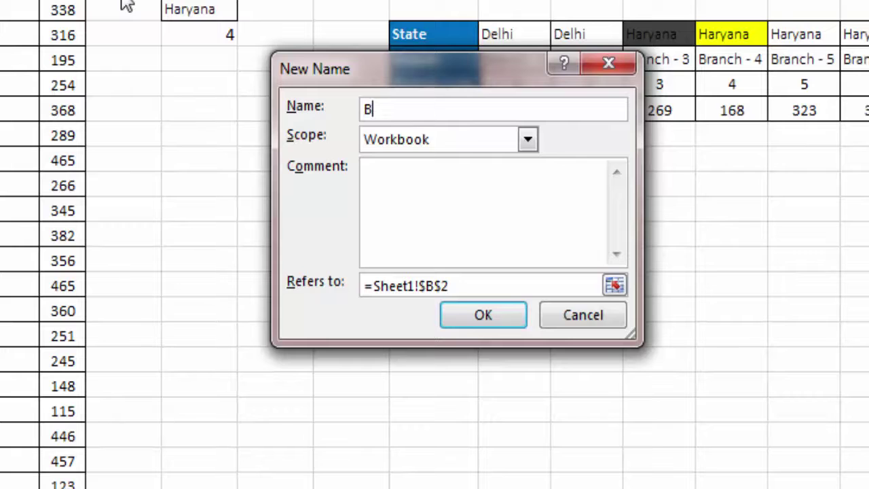
type("ranch")
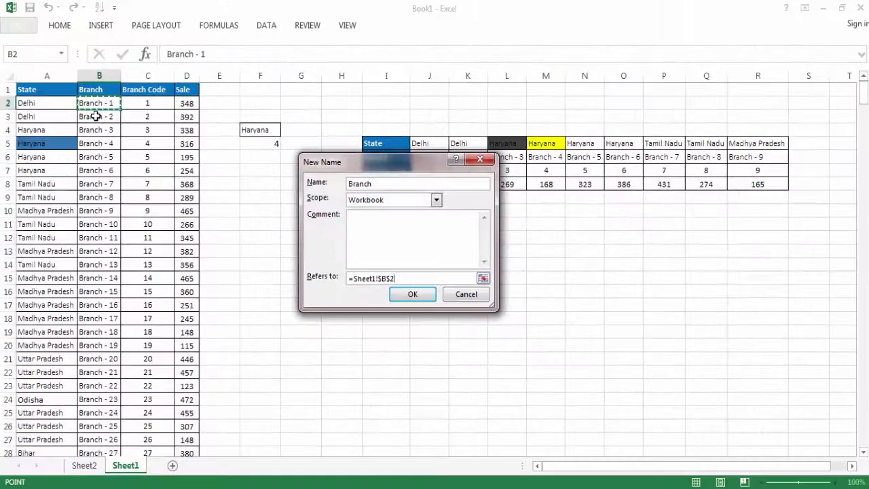
left_click(95, 116)
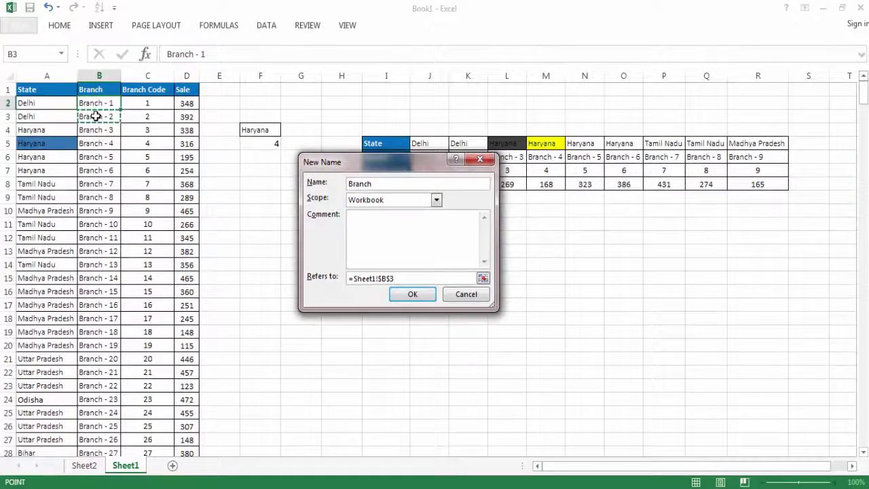
left_click_drag(95, 102, 95, 116)
key("ctrl+shift+Down")
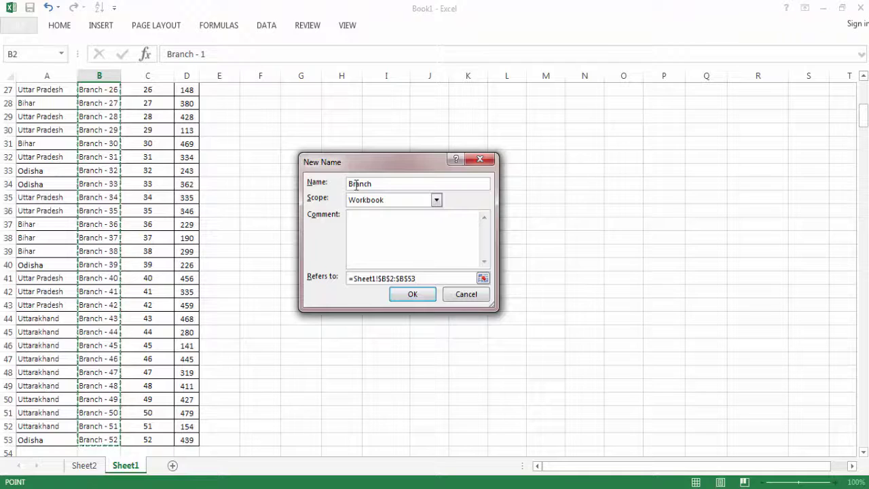
left_click(417, 299)
key("Down")
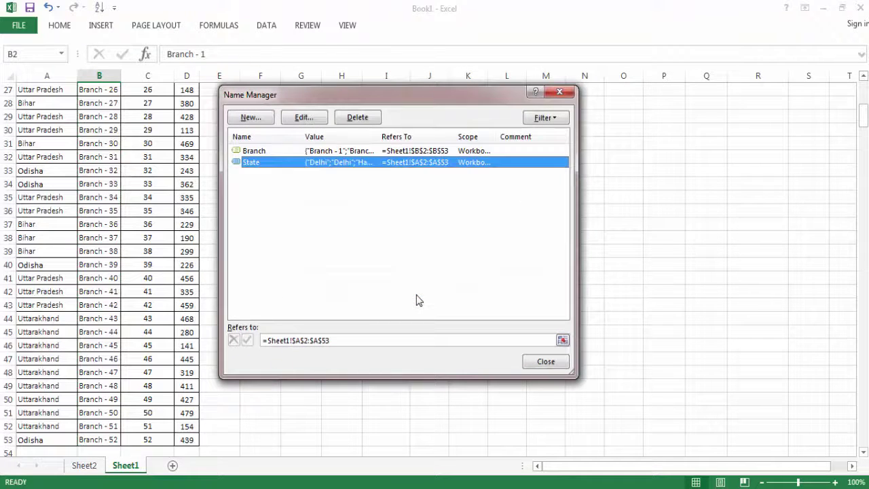
key("Up")
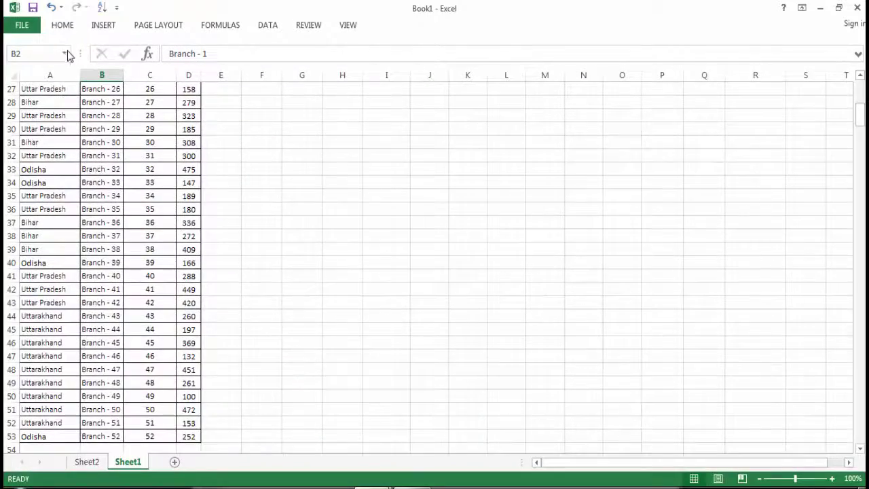
- Check the workbook's defined names in the Name Box list
left_click(65, 53)
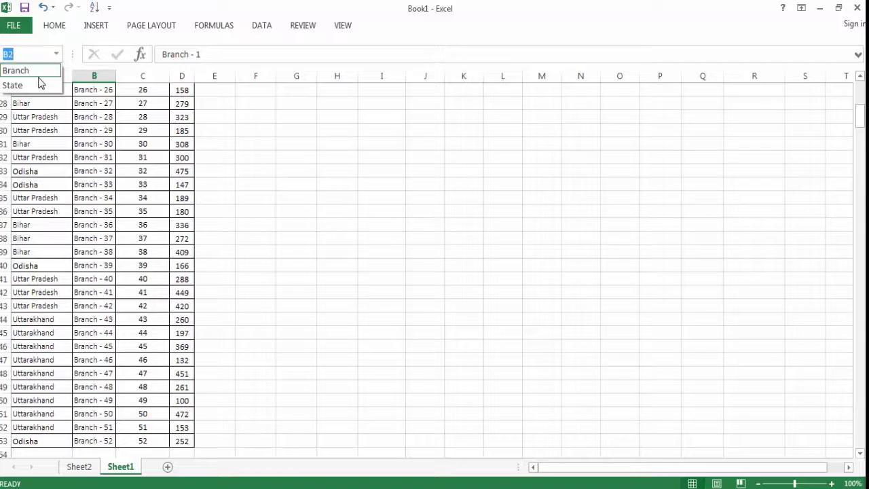
left_click(298, 205)
scroll(299, 204, "up", 5)
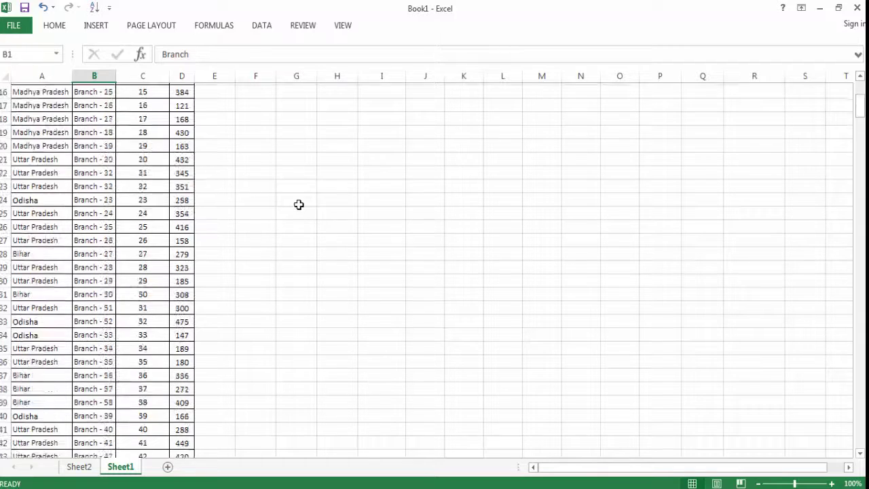
scroll(298, 204, "up", 4)
- Edit F5 and delete State, leaving =COUNTIFS(,F4)
key("Down")
key("Down")
key("Right")
key("Right")
key("Right")
key("Down")
key("F2")
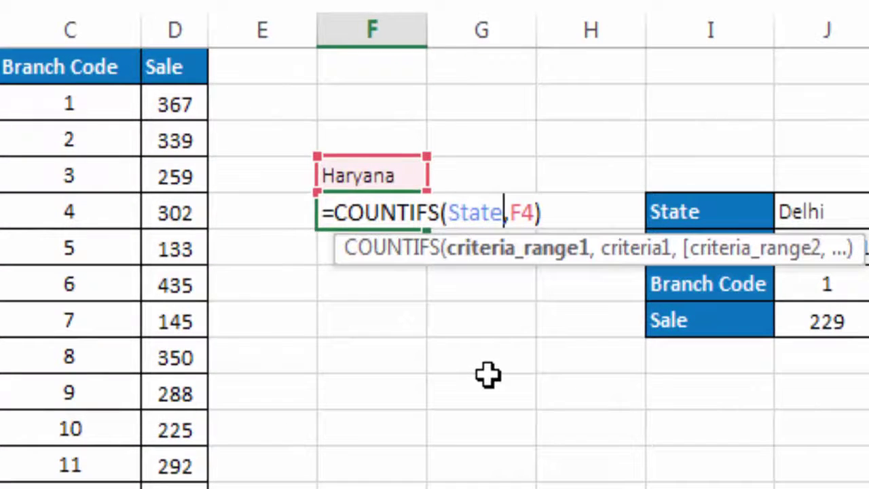
key("shift+Left")
key("shift+Left")
key("shift+Left")
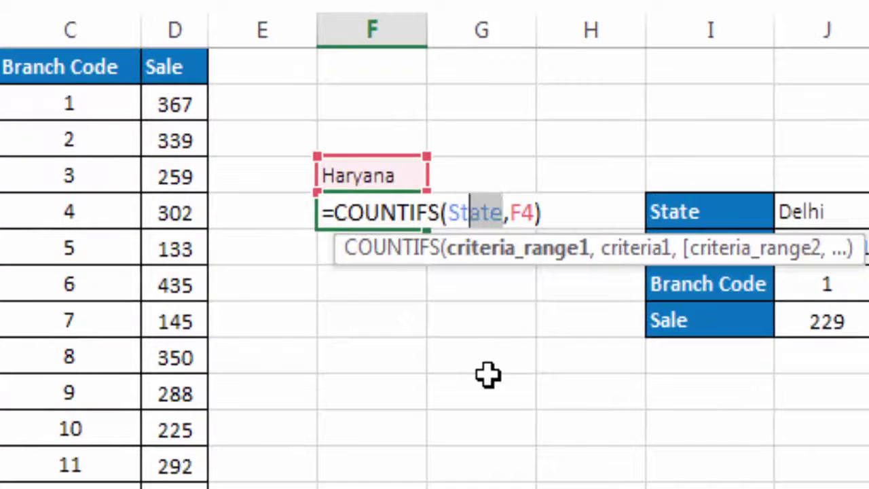
key("shift+Left")
key("shift+Left")
key("BackSpace")
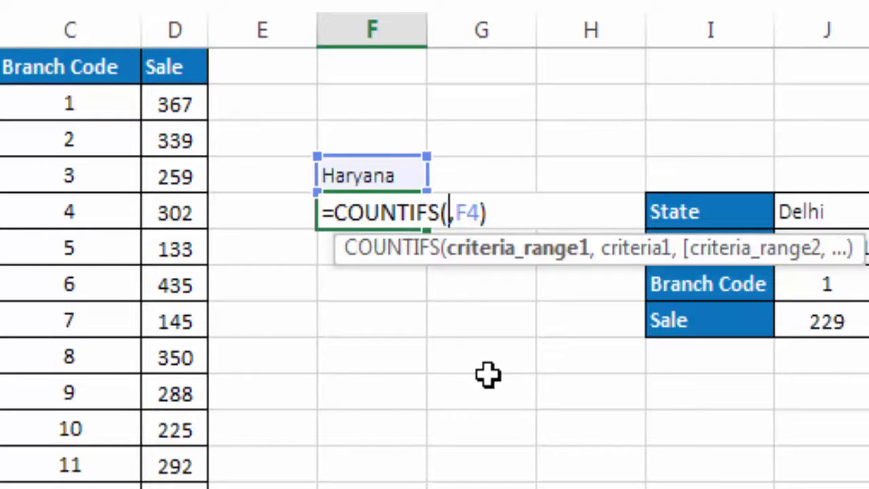
- Paste the Branch name with F3 into F5, making =COUNTIFS(Branch,F4) return 0
key("F3")
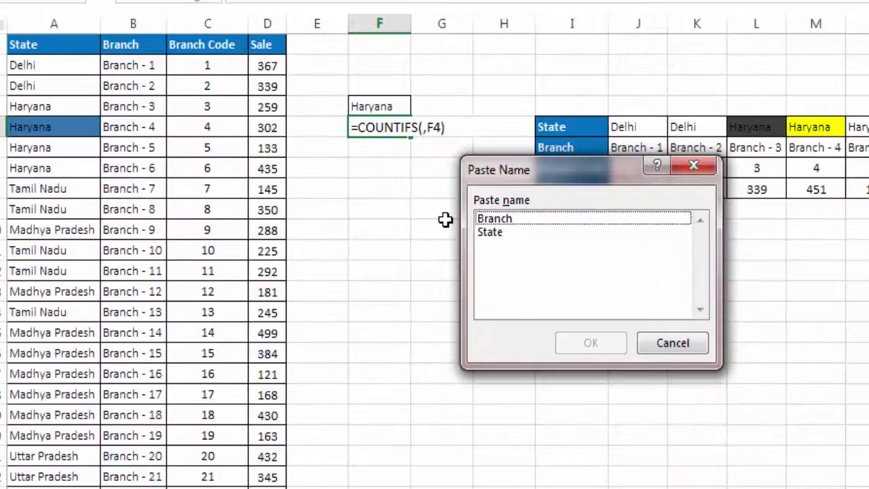
left_click_drag(532, 180, 555, 168)
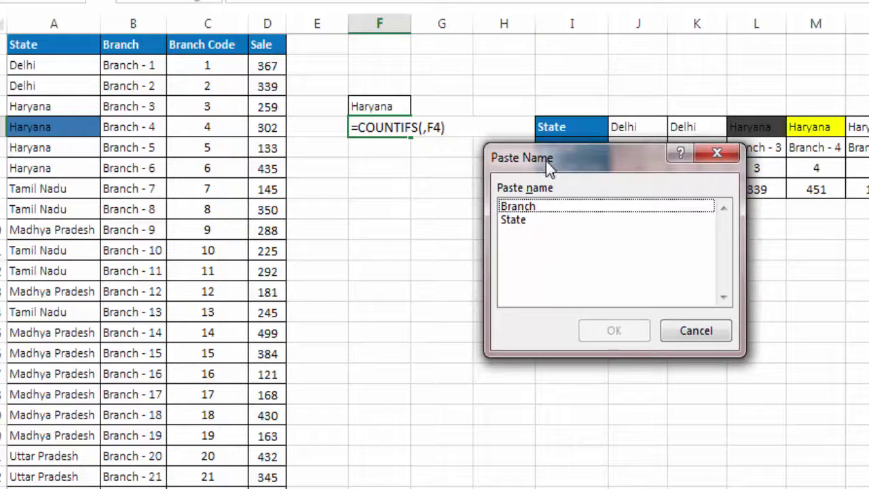
left_click(543, 219)
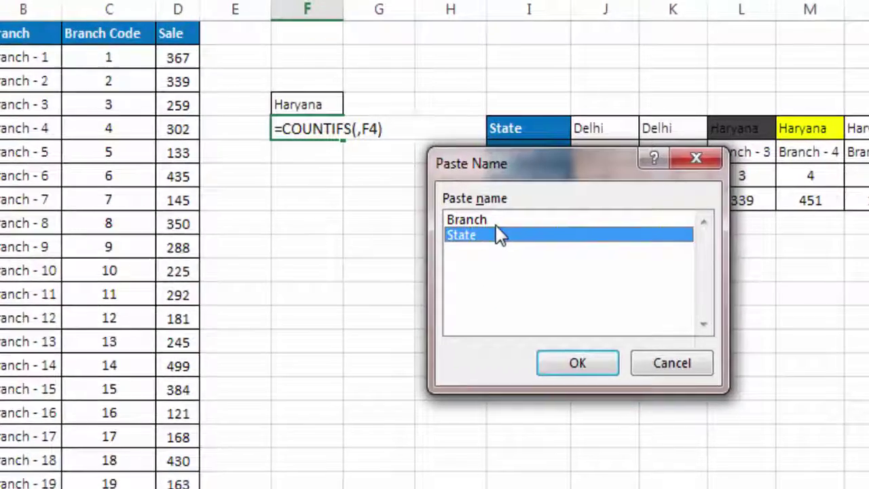
left_click(497, 226)
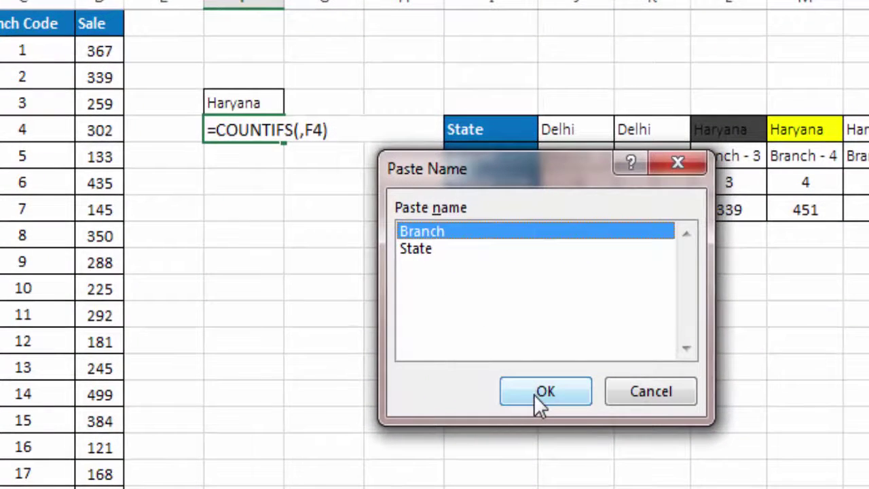
left_click(543, 392)
key("Return")
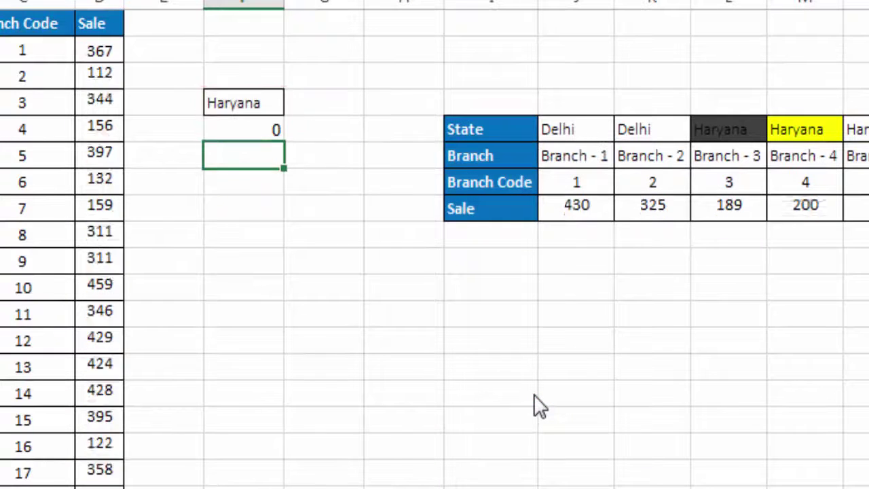
key("Up")
key("Up")
key("Left")
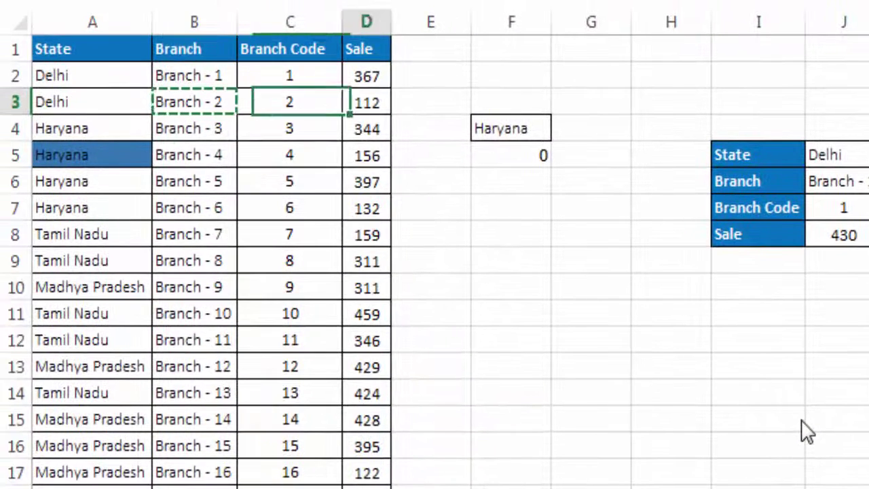
- Paste Branch - 2 into F4 so the count in F5 becomes 1
key("Right")
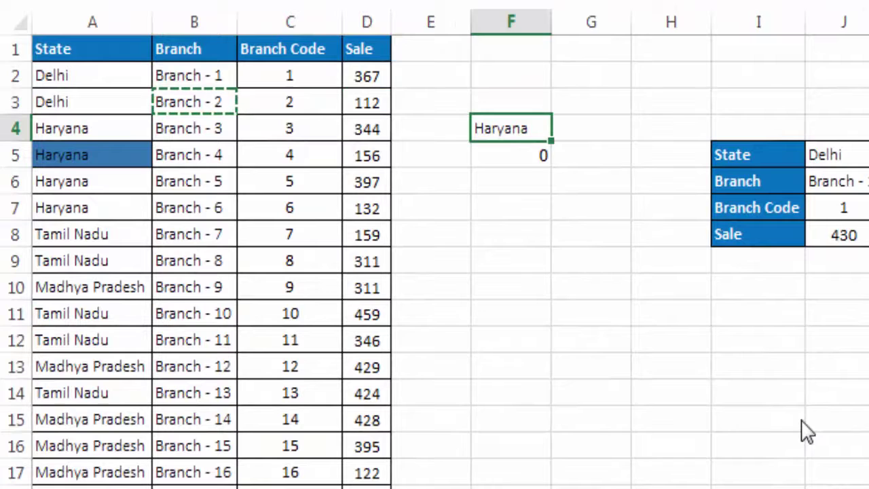
key("ctrl+v")
key("Return")
key("Down")
key("Down")
key("Up")
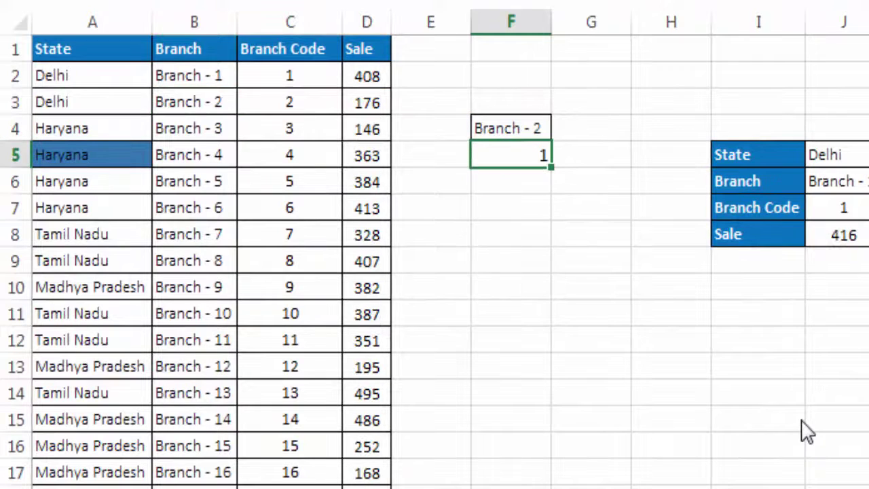
key("Up")
key("Left")
- Inspect F5's =COUNTIFS(Branch,F4) formula and commit it unchanged
key("Down")
key("Right")
key("F2")
key("Left")
key("Left")
key("Left")
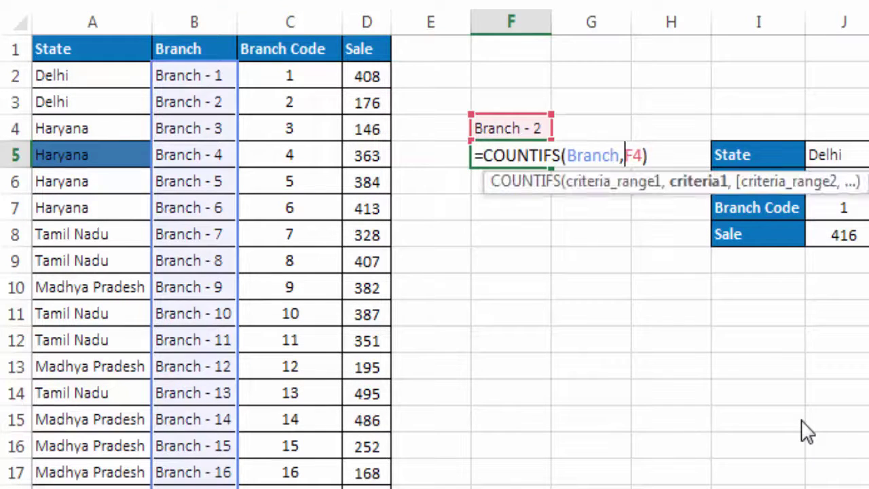
key("Left")
key("ctrl+shift+Left")
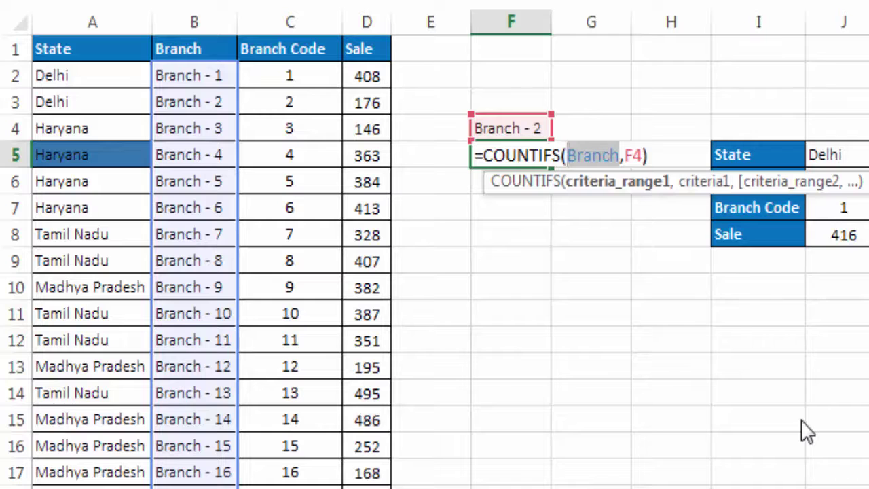
key("Return")
key("Up")
key("Left")
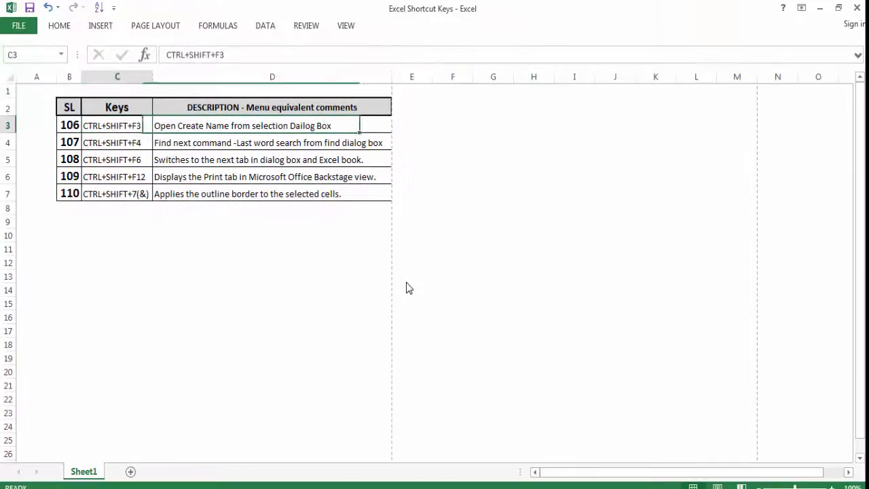
- Back in Book1, select the sales table from A1 down through its data and return to A1
key("Left")
key("Left")
key("Up")
key("Up")
key("Up")
key("Left")
key("Left")
key("Up")
key("shift+Right")
key("shift+Right")
key("shift+Right")
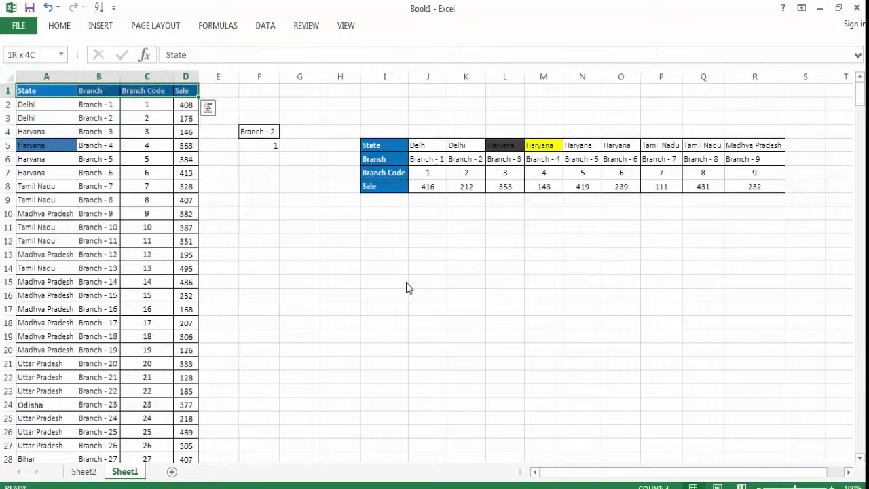
key("ctrl+shift+Down")
key("Down")
key("Up")
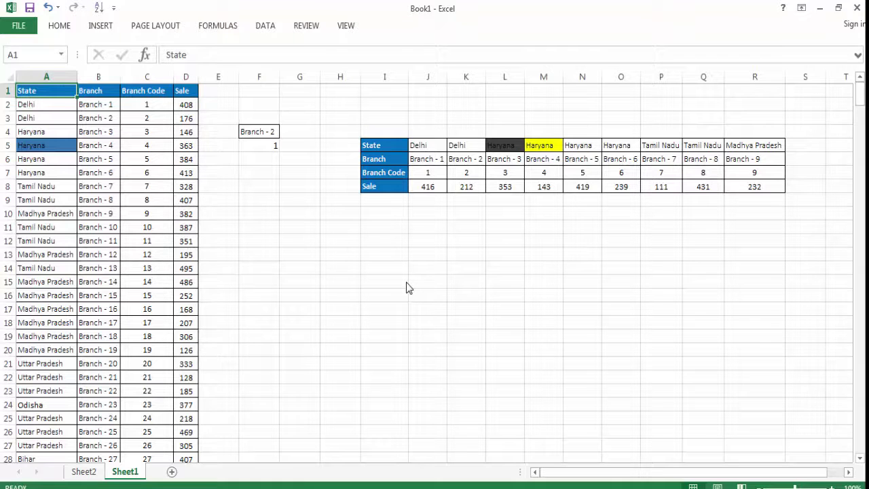
left_click(221, 27)
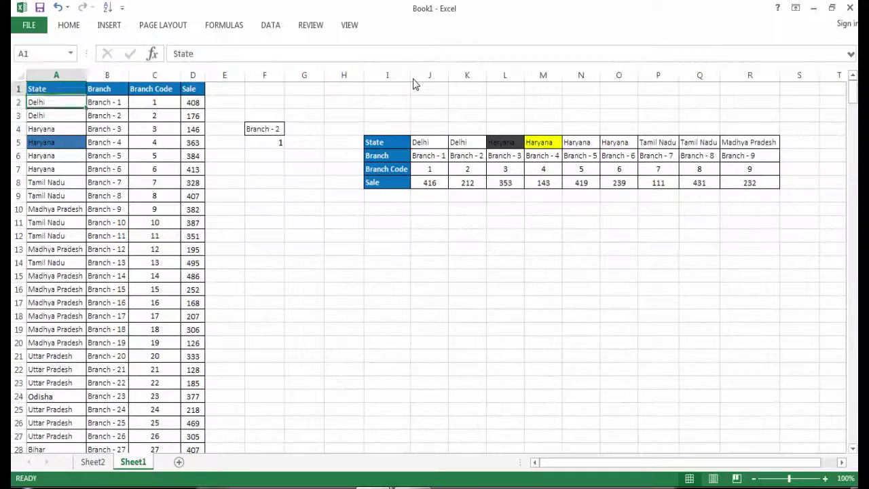
- Select A1:D53 and create names from the top-row headers only with Ctrl+Shift+F3
key("shift+Down")
key("shift+Right")
key("shift+Right")
key("shift+Right")
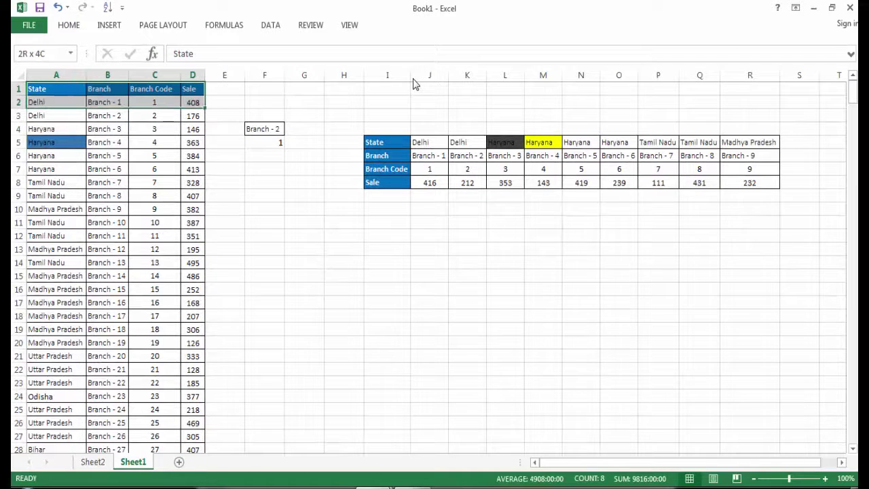
key("ctrl+shift+Down")
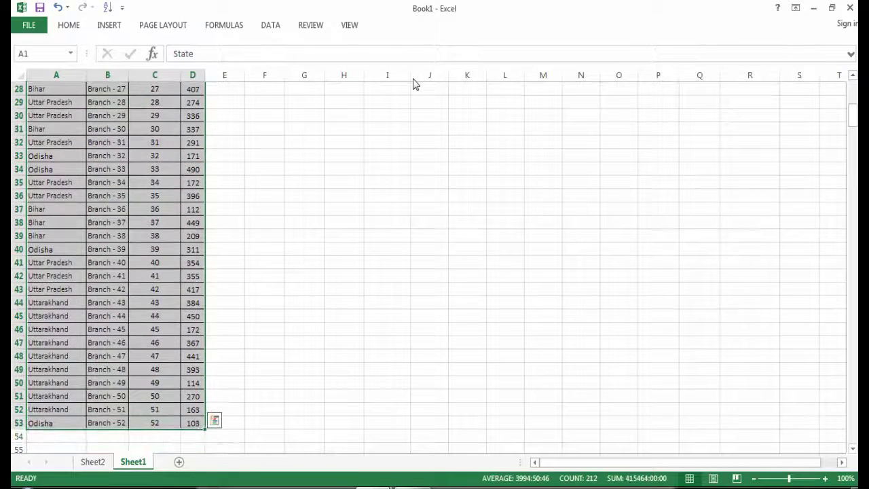
key("ctrl+shift+F3")
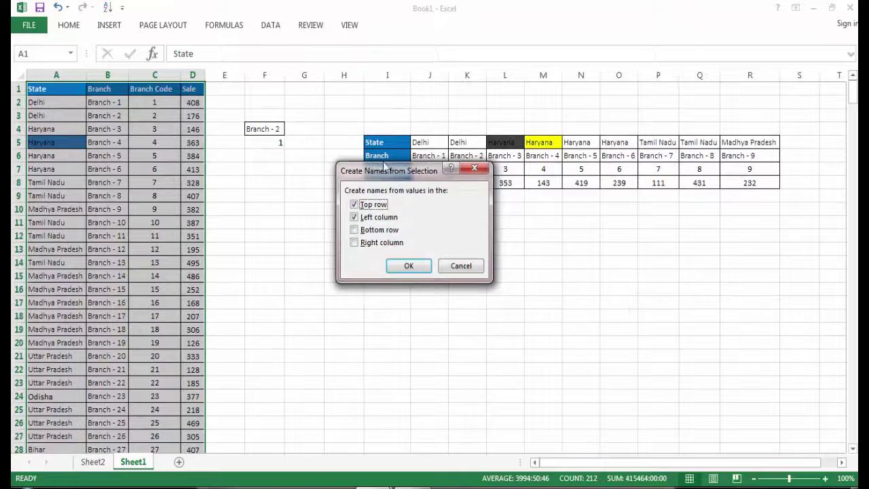
left_click_drag(387, 170, 335, 145)
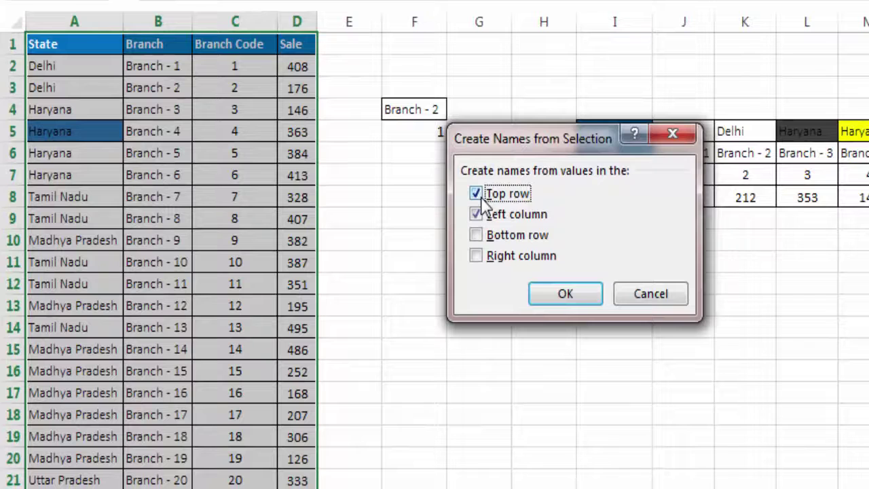
left_click(477, 215)
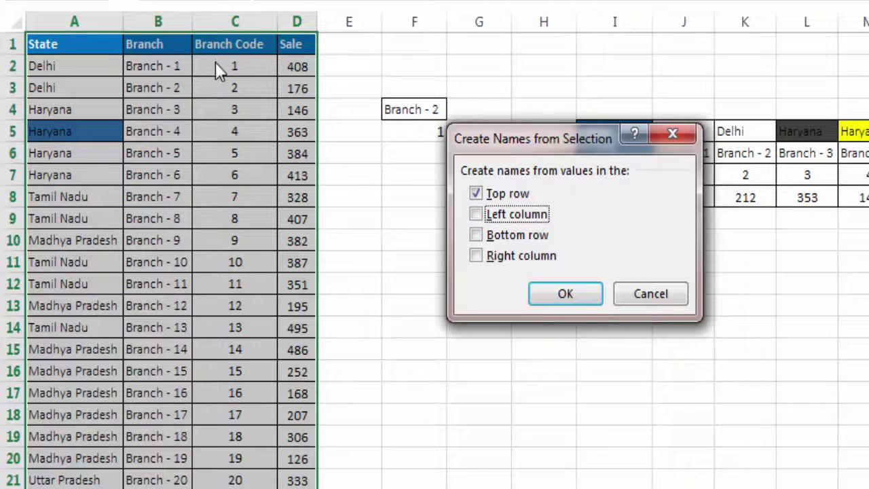
left_click(583, 299)
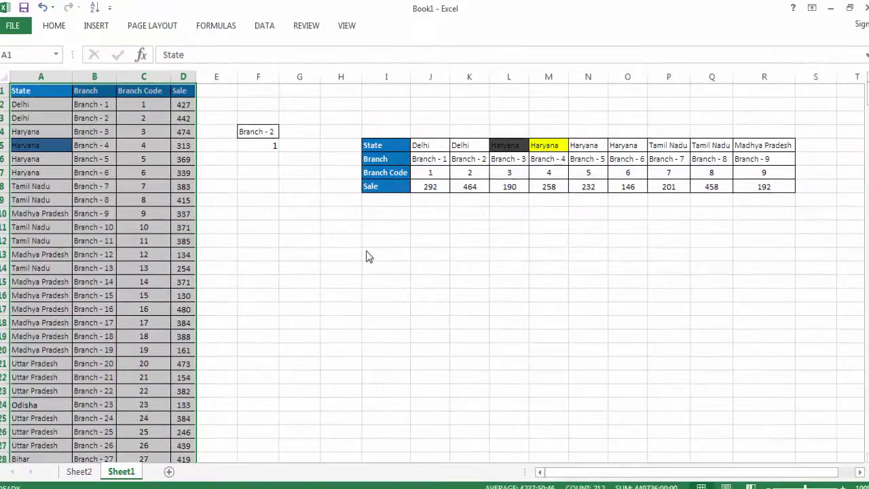
key("ctrl+Home")
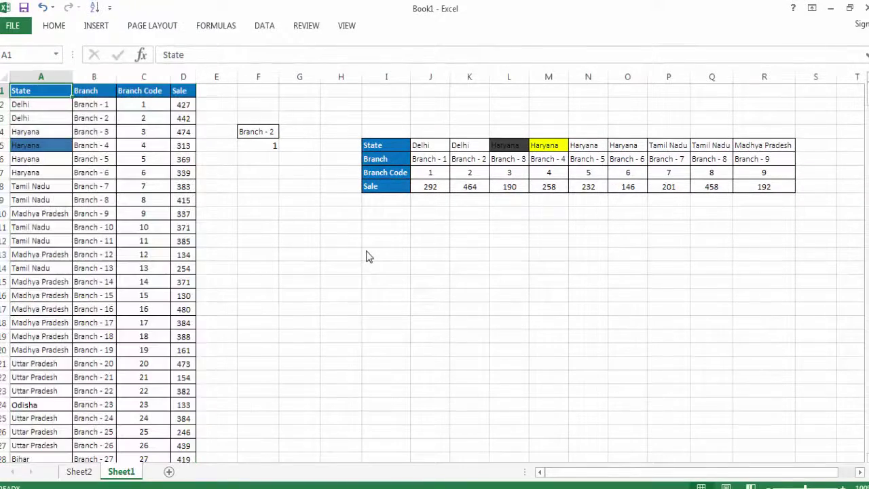
key("Right")
key("Right")
key("Right")
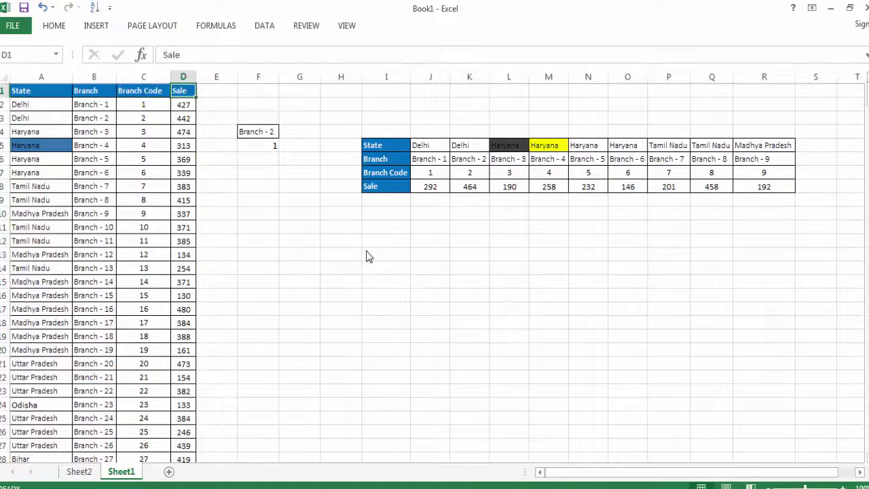
key("Right")
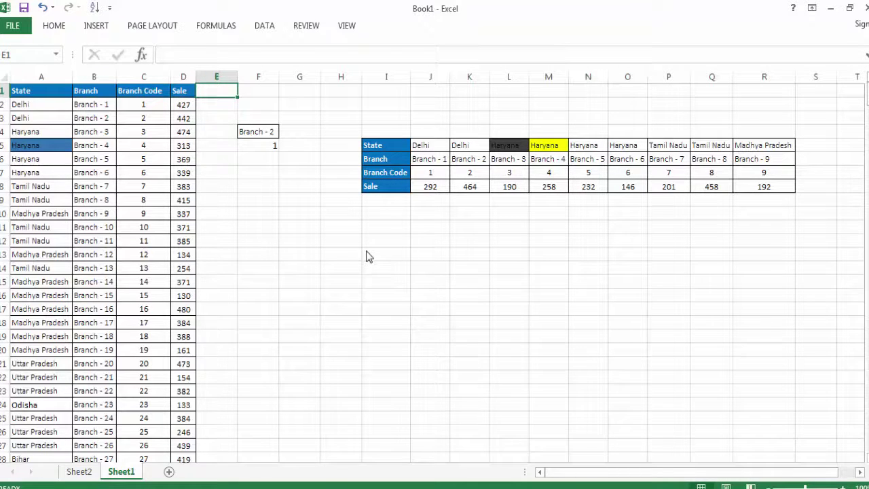
key("ctrl+F3")
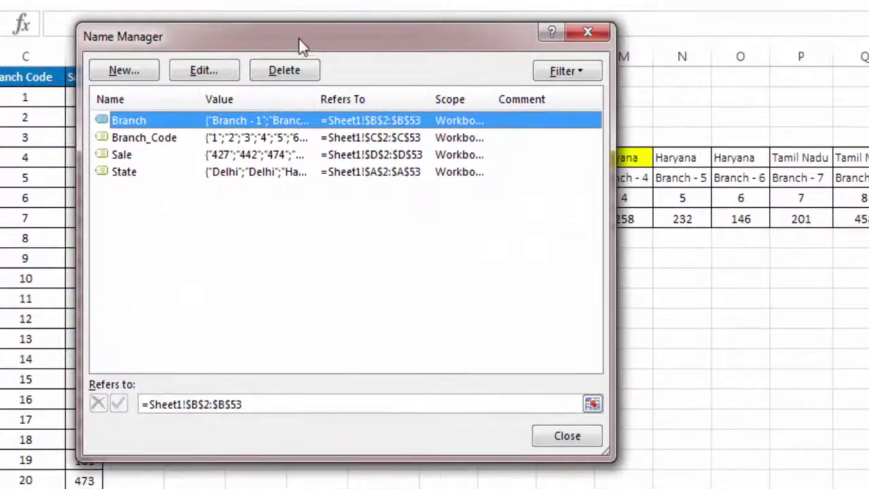
mouse_move(321, 55)
left_mouse_down()
mouse_move(373, 91)
mouse_move(316, 91)
left_mouse_up()
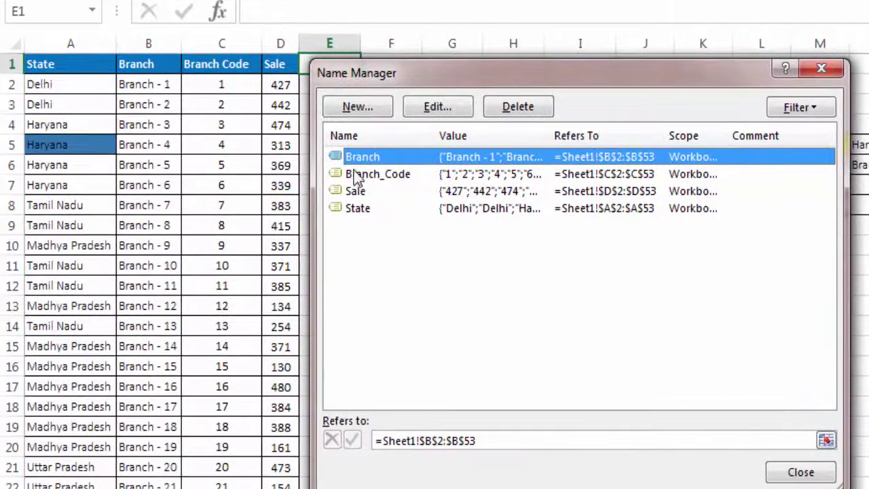
left_click(360, 176)
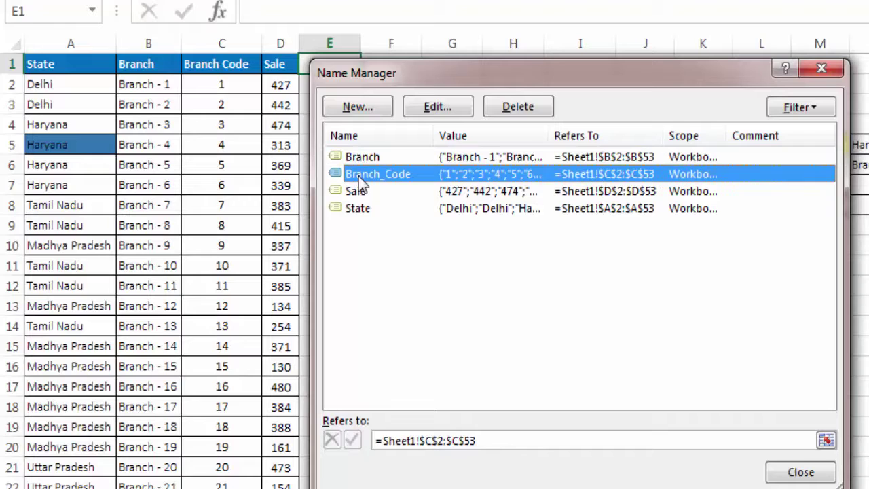
left_click(357, 194)
left_click(358, 212)
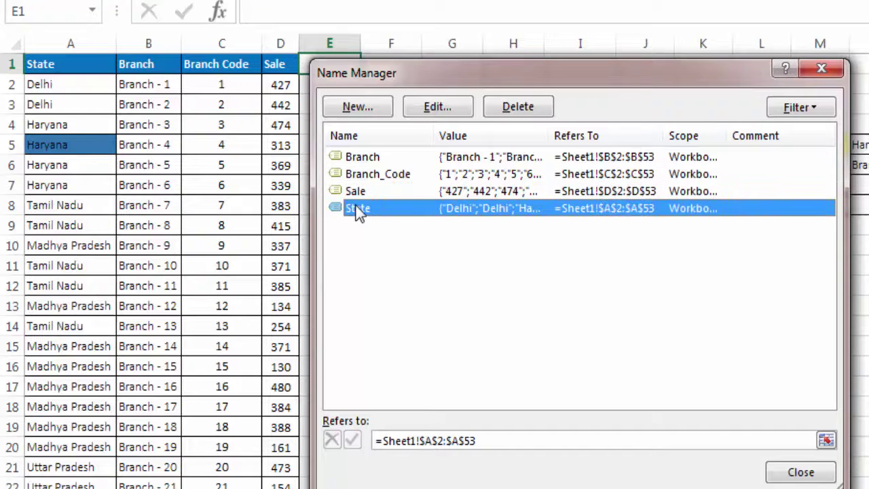
left_click(799, 472)
- Recreate the column names from the sales data's top row with Ctrl+Shift+F3
key("ctrl+shift+Down")
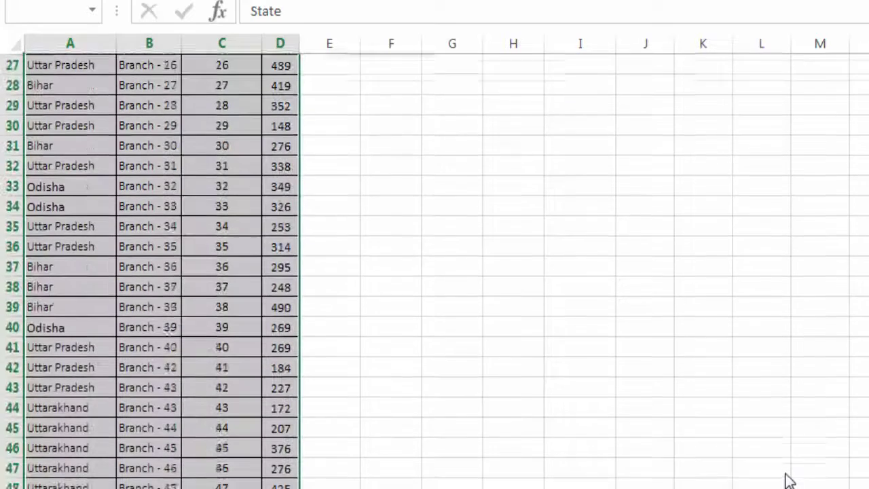
key("ctrl+shift+F3")
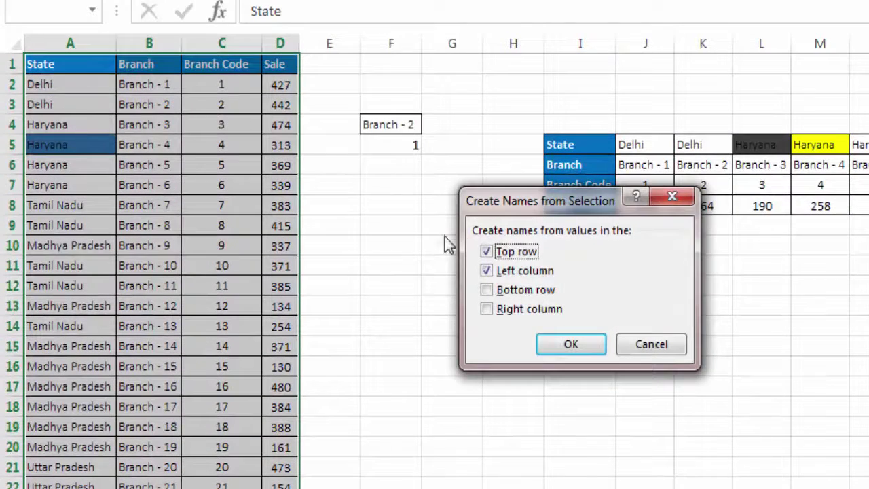
left_click(486, 271)
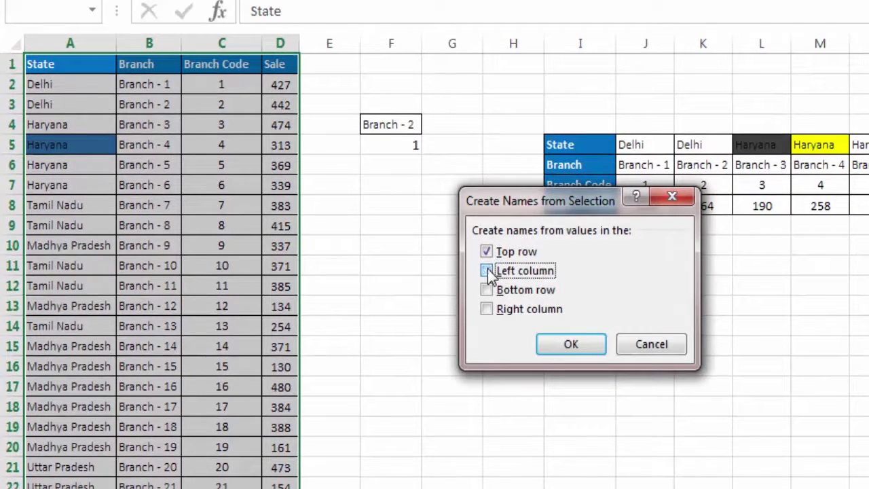
left_click(559, 343)
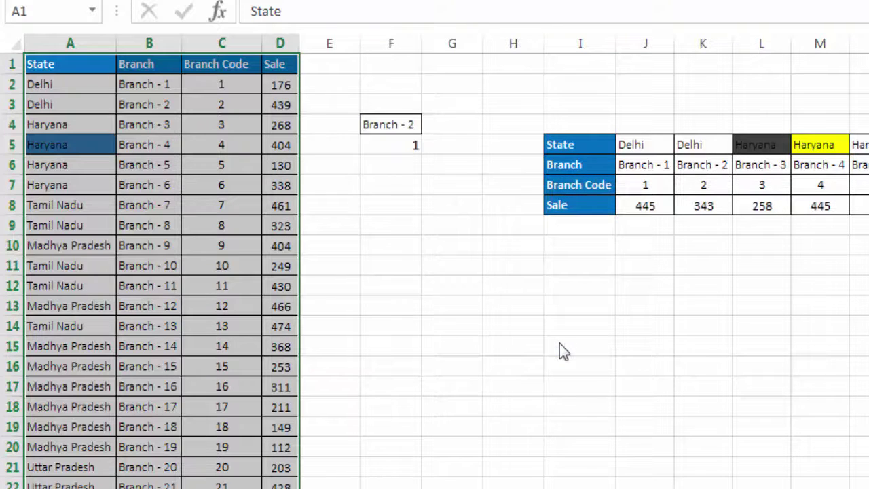
- Select the horizontal table I5:R8 and create names from its left column, replacing existing definitions
key("Down")
key("Down")
key("Right")
key("Right")
key("Right")
key("Right")
key("Down")
key("Right")
key("Right")
key("Right")
key("Down")
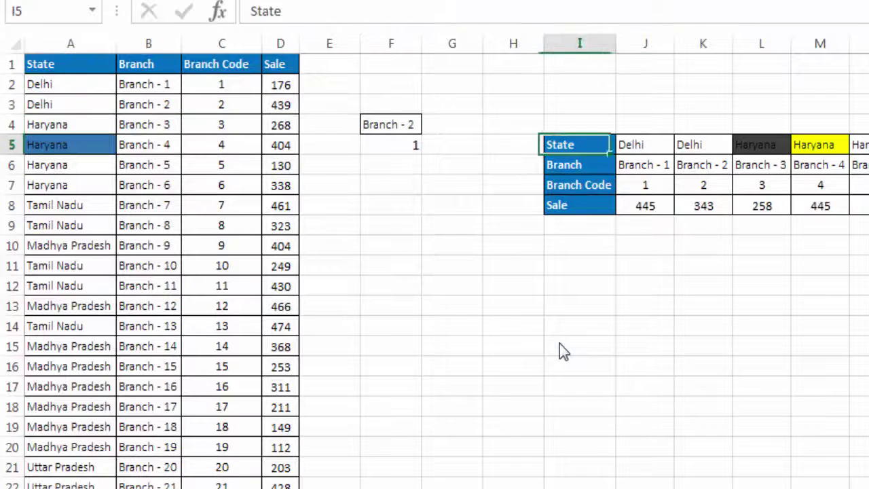
key("ctrl+a")
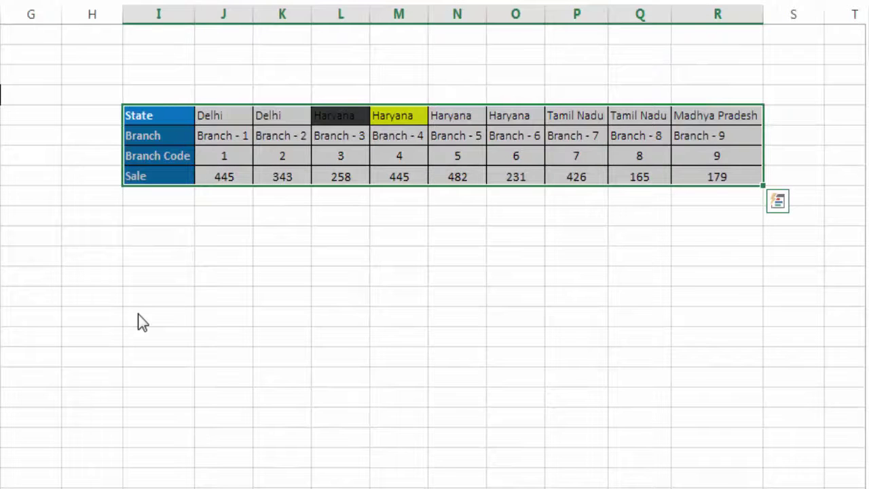
key("ctrl+shift+F3")
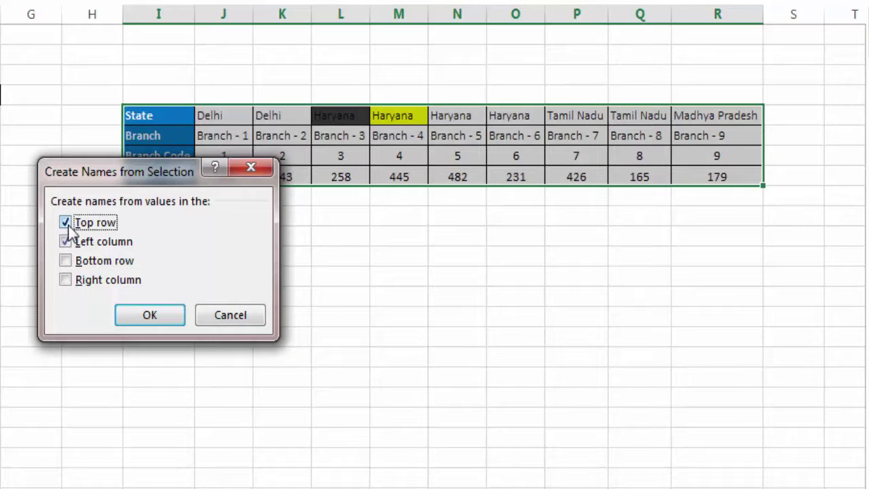
key("Return")
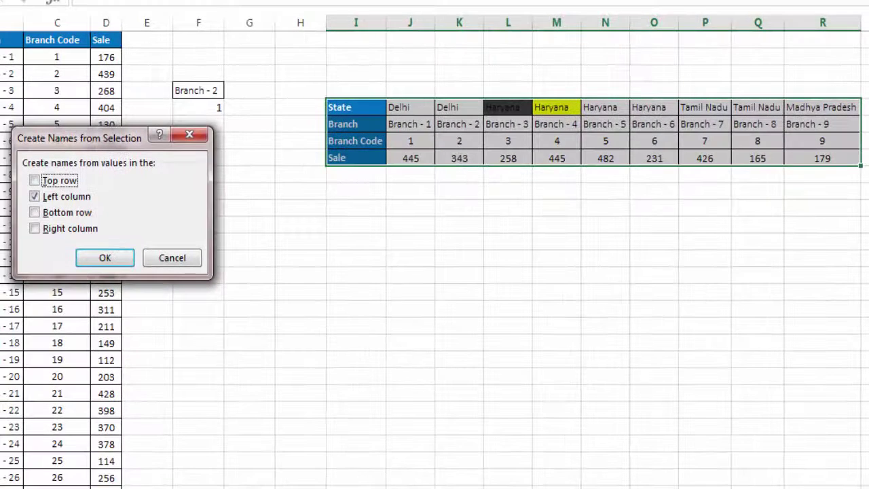
left_click(101, 259)
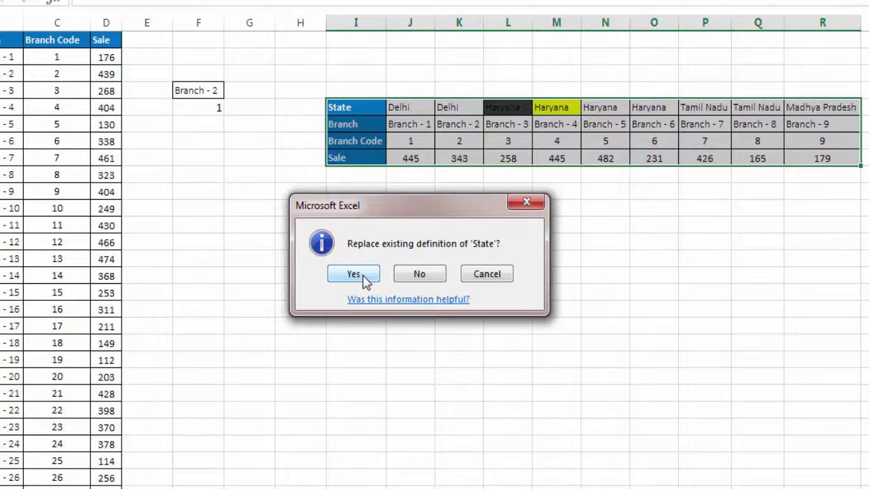
left_click(362, 278)
left_click(362, 279)
left_click(362, 278)
left_click(360, 272)
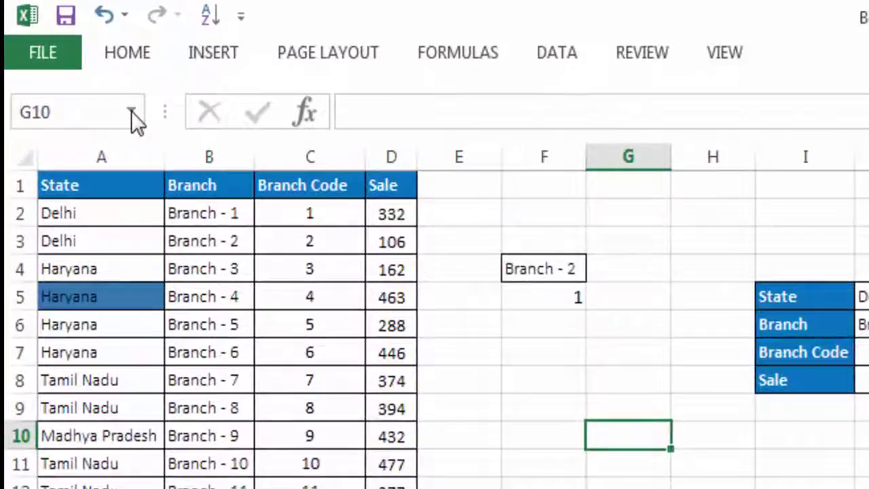
- Jump to the Sale named range, then to Branch, which now covers J6:R6
left_click(142, 121)
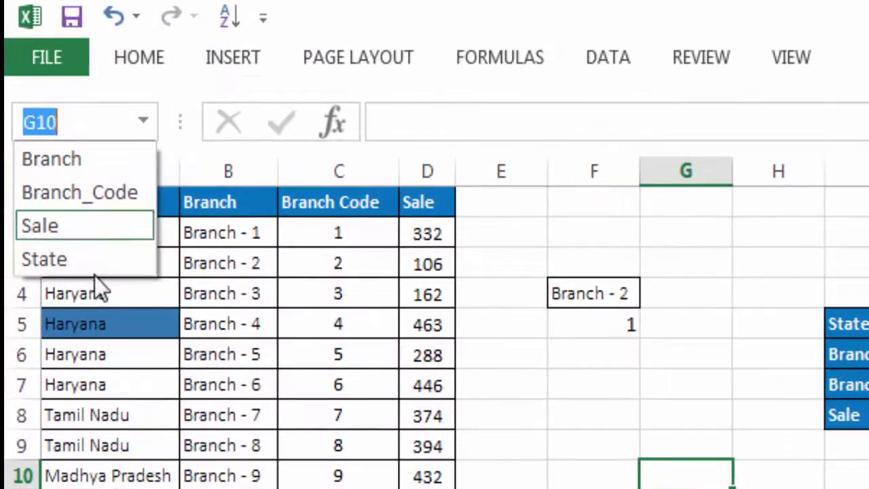
left_click(85, 233)
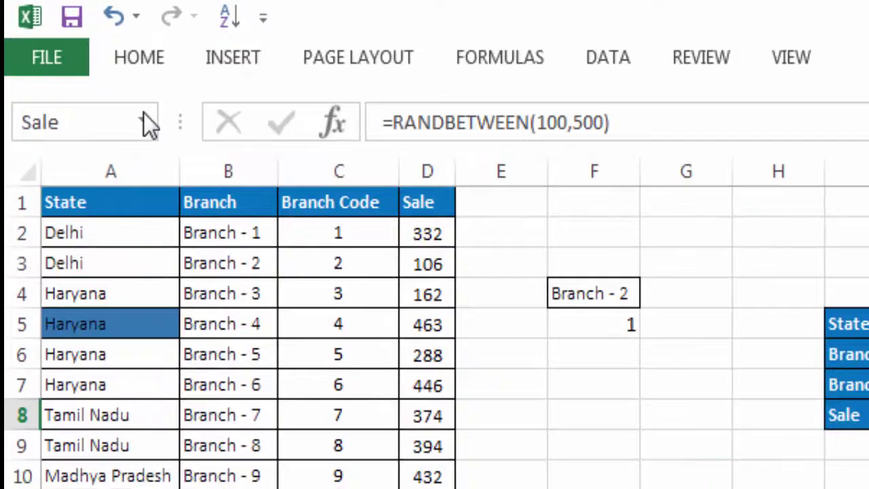
left_click(143, 120)
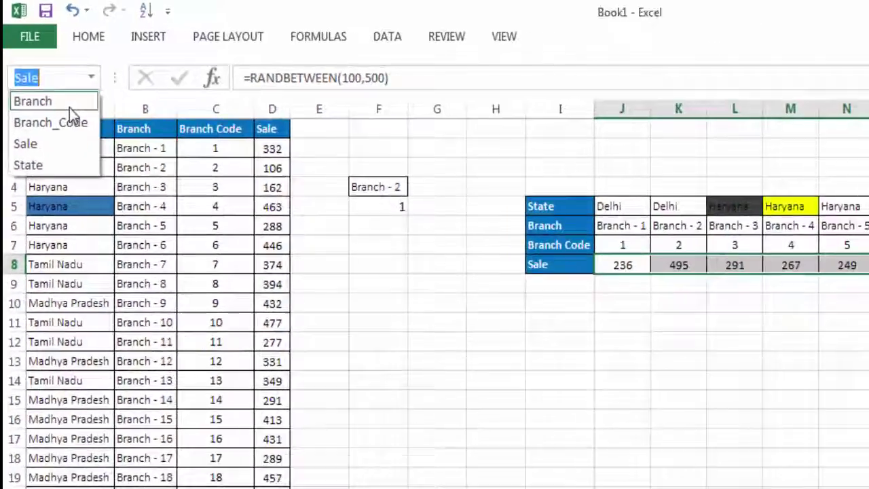
left_click(53, 81)
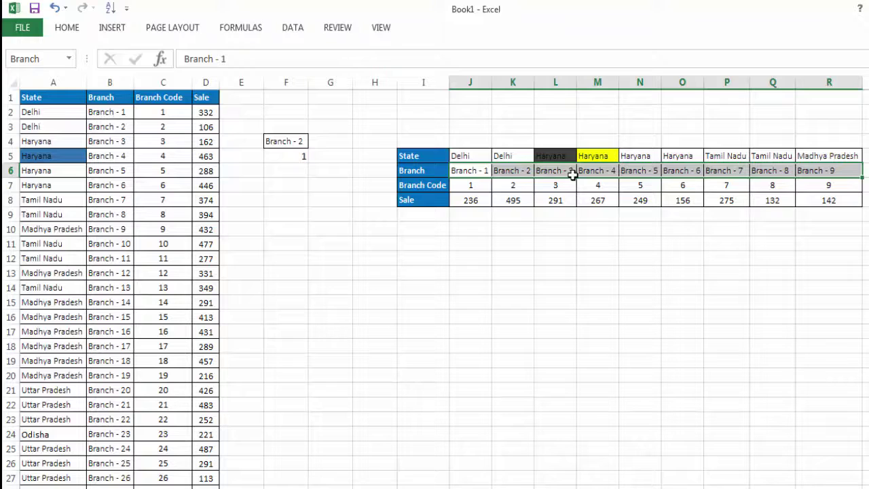
- Select I5:R8 and create names from its left column only, with Top row unchecked
key("Left")
key("Up")
key("ctrl+shift+Right")
key("ctrl+shift+Down")
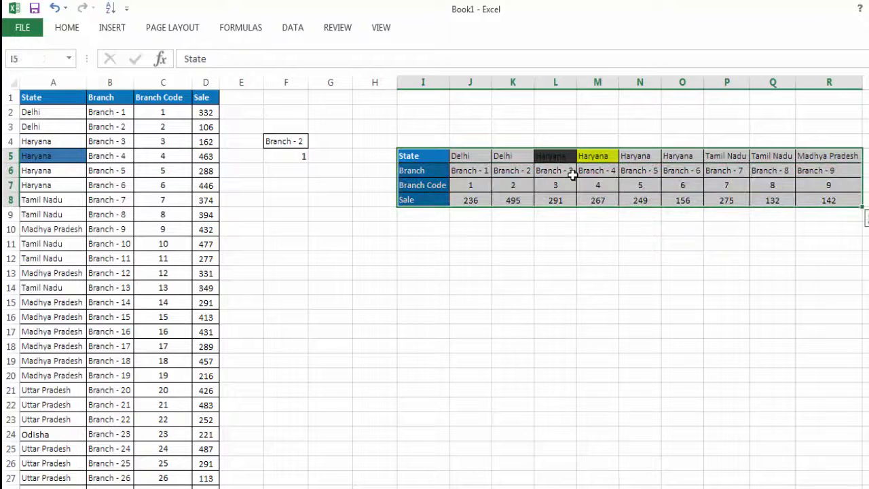
key("ctrl+shift+F3")
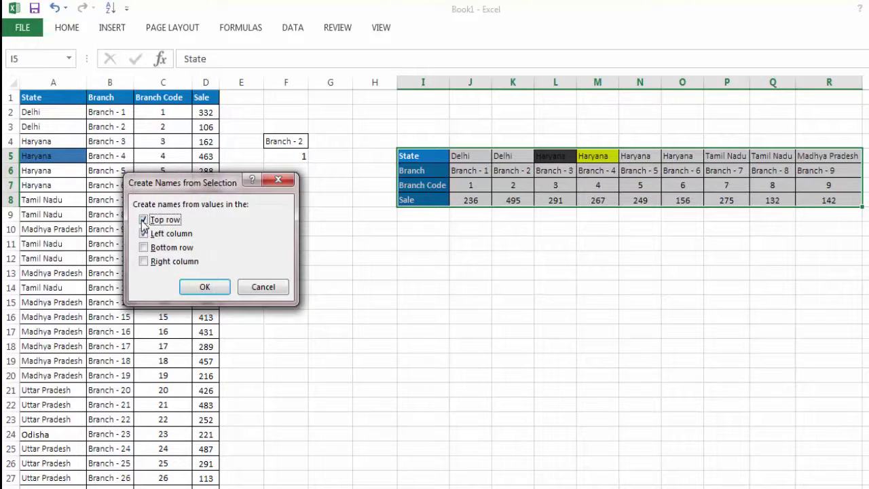
left_click(143, 220)
key("Return")
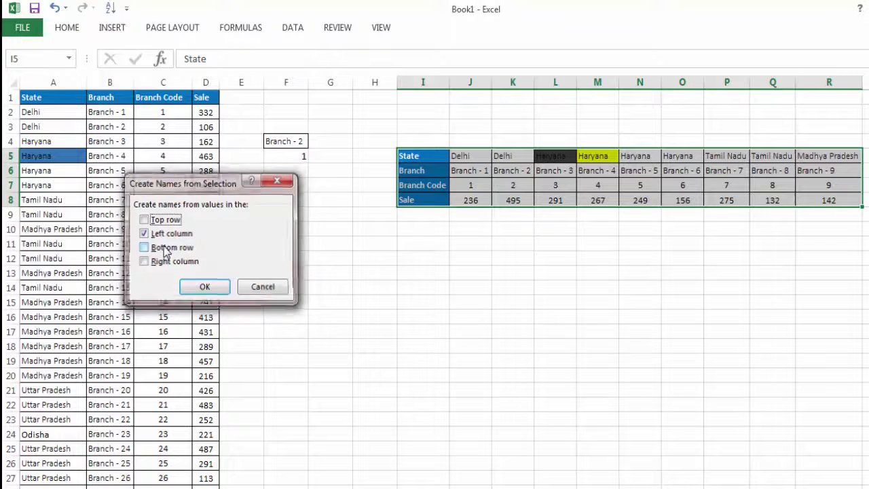
- Clear the selection, then reselect the horizontal table starting from the State label
left_click(415, 225)
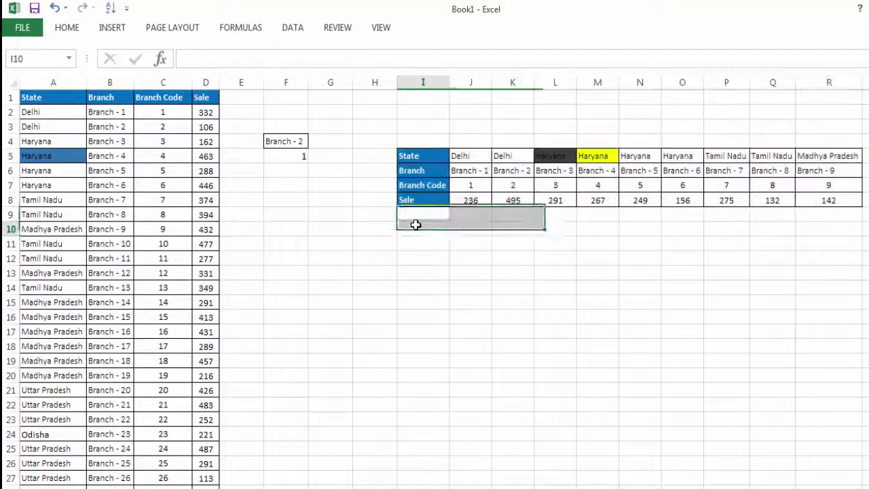
key("Up")
key("Up")
key("Up")
key("Up")
key("Up")
key("ctrl+shift+Right")
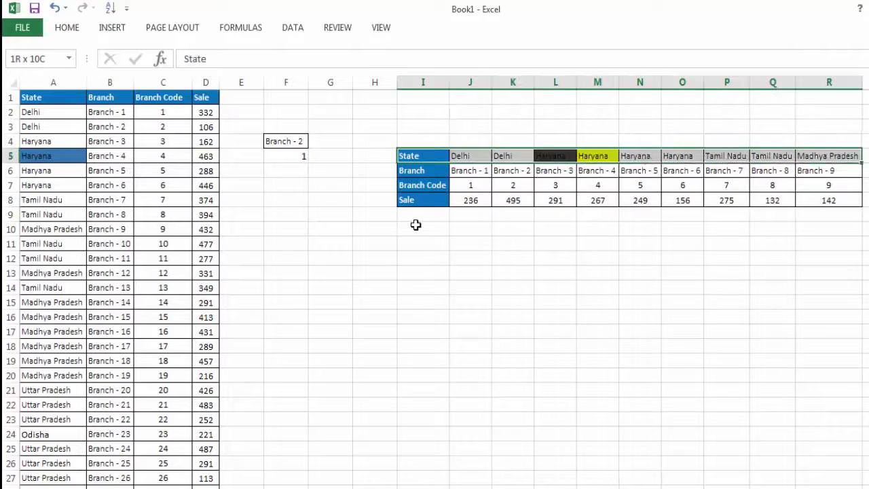
key("ctrl+shift+Down")
key("ctrl+shift+Down")
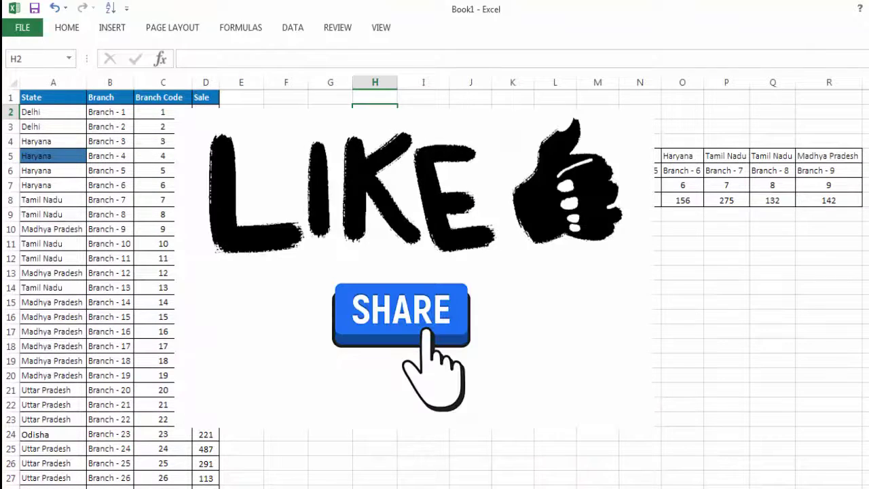
- Move to the first data cell, A2, of the sales sheet in Book1
key("Left")
key("Home")
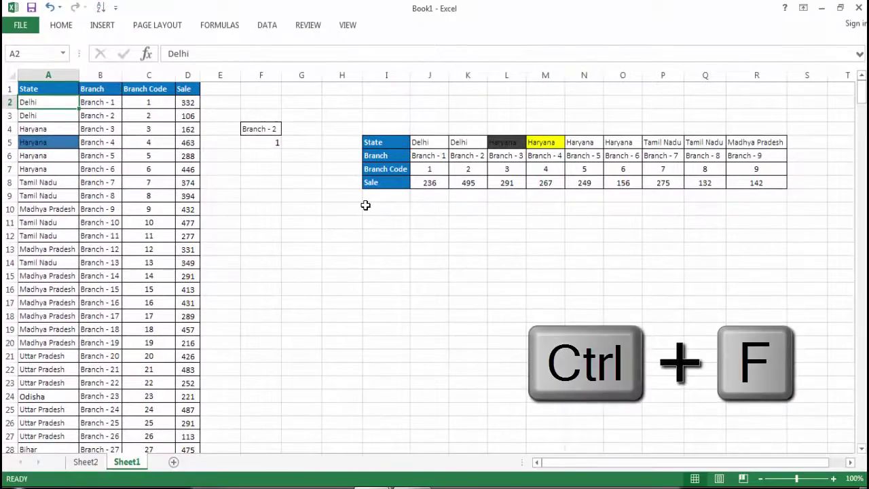
- Search Book1 for 'haryana' with Ctrl+F, find the next match, then close the search
key("ctrl+f")
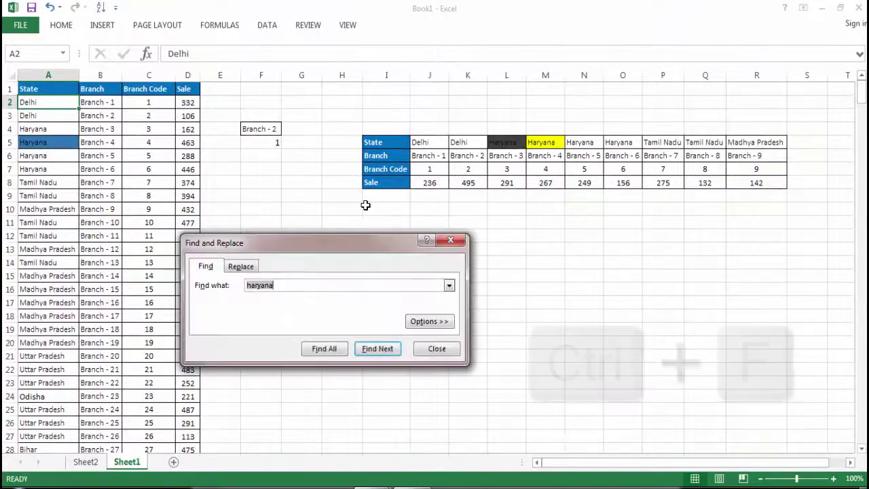
left_click_drag(357, 239, 370, 160)
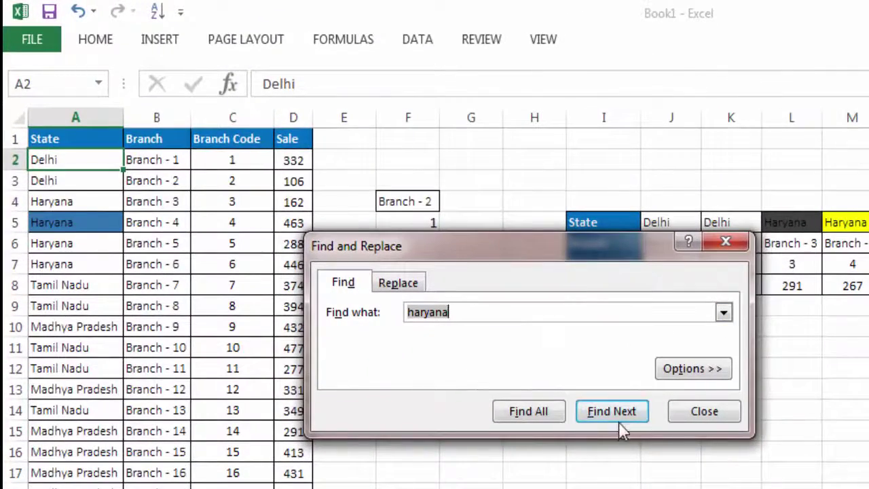
left_click(617, 418)
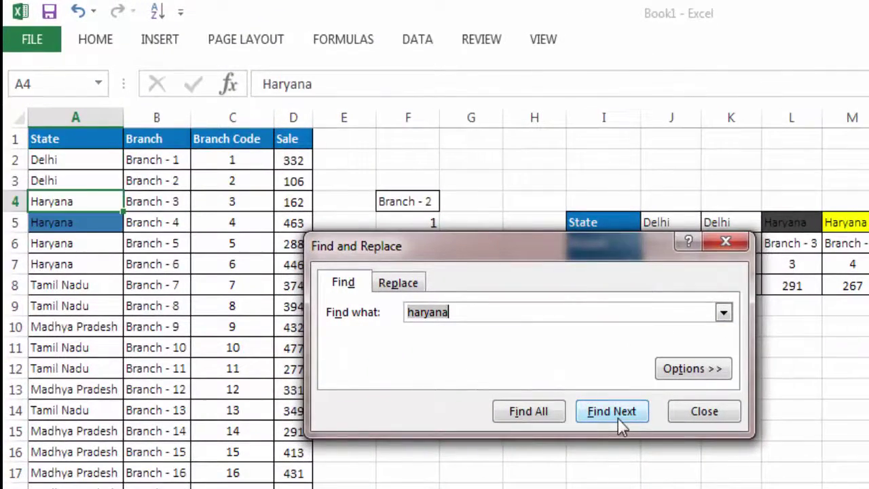
left_click(709, 415)
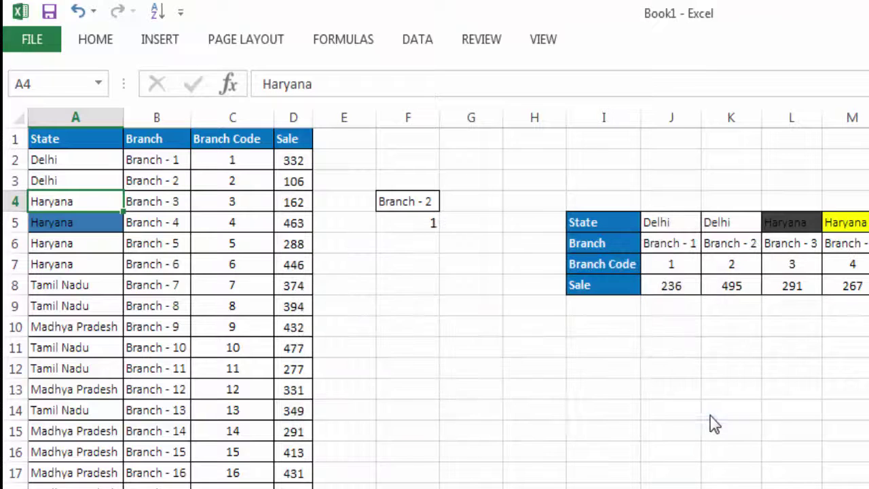
left_click(569, 405)
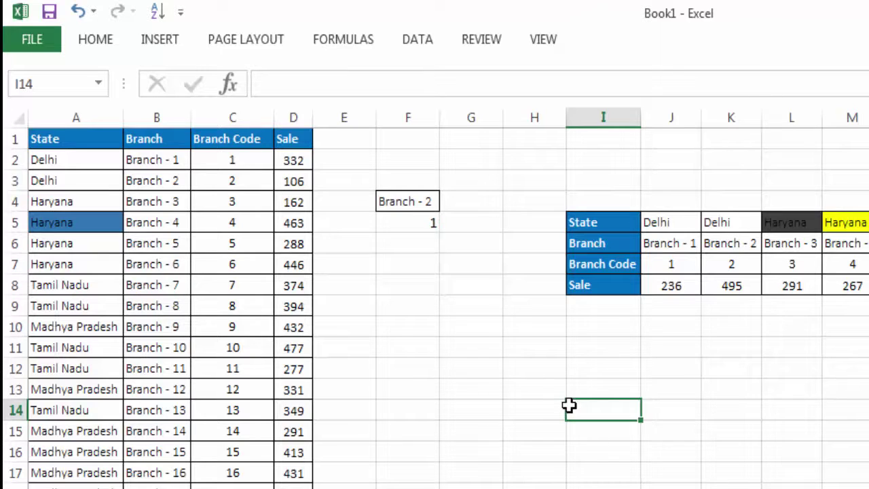
- Search for 'haryana' again to reach its match in A4, then close the search
key("ctrl+f")
type("haryana")
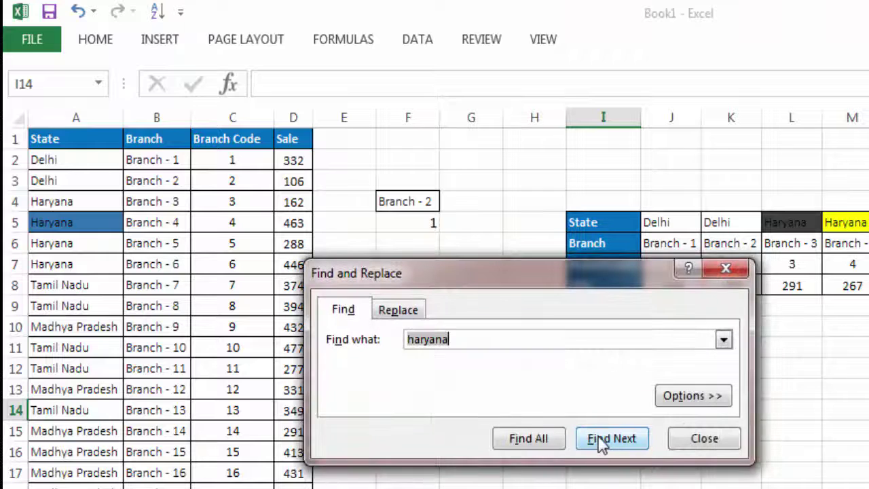
left_click(599, 443)
left_click(599, 443)
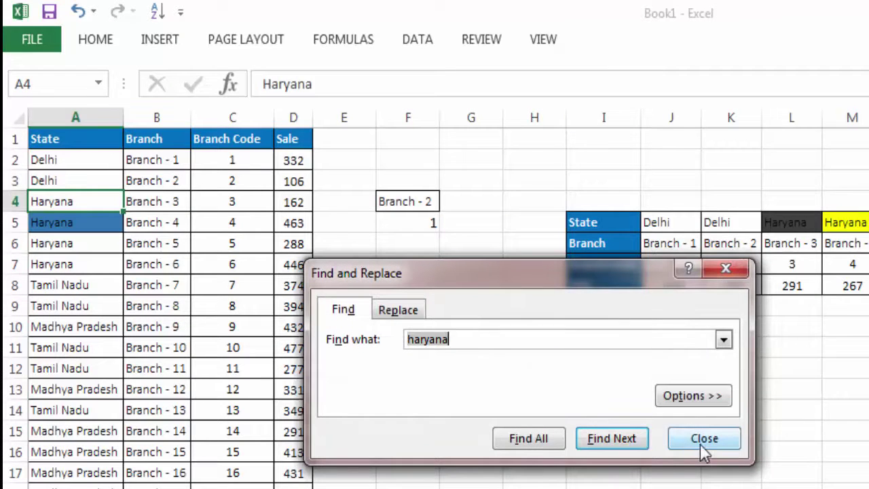
left_click(724, 267)
left_click(477, 320)
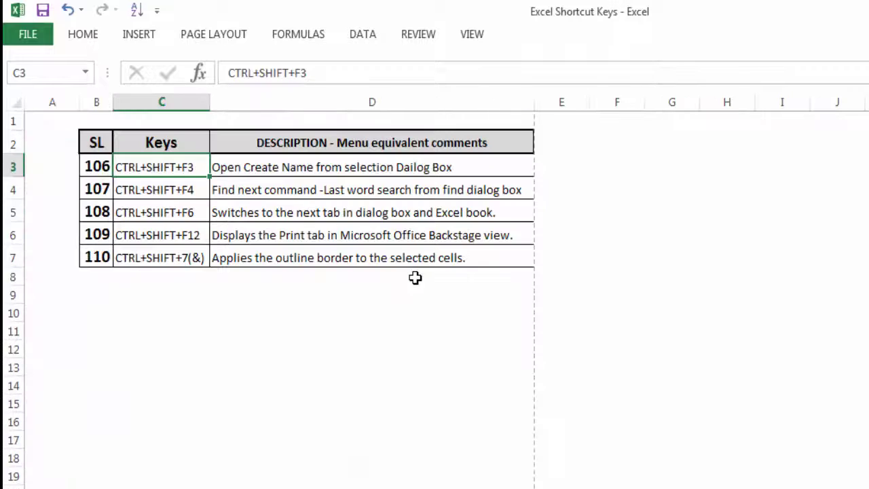
- Repeat the 'haryana' search four times with Ctrl+Shift+F4 to jump between Haryana cells
key("Down")
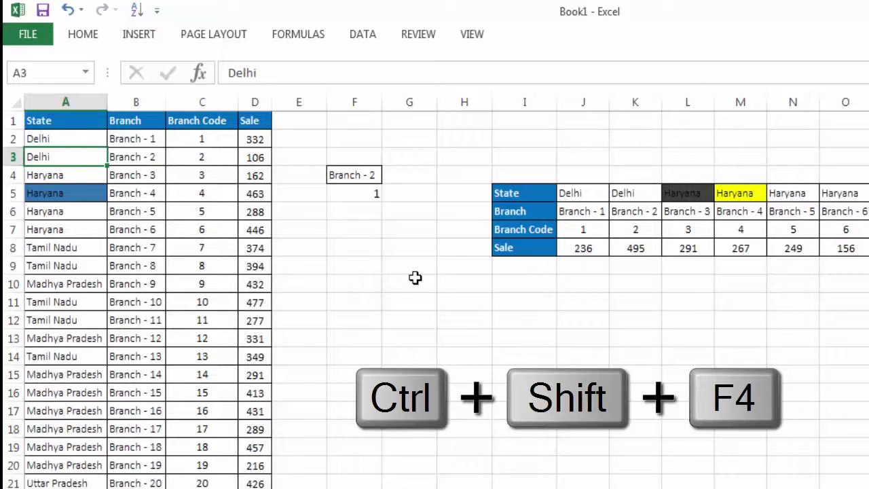
key("ctrl+shift+F4")
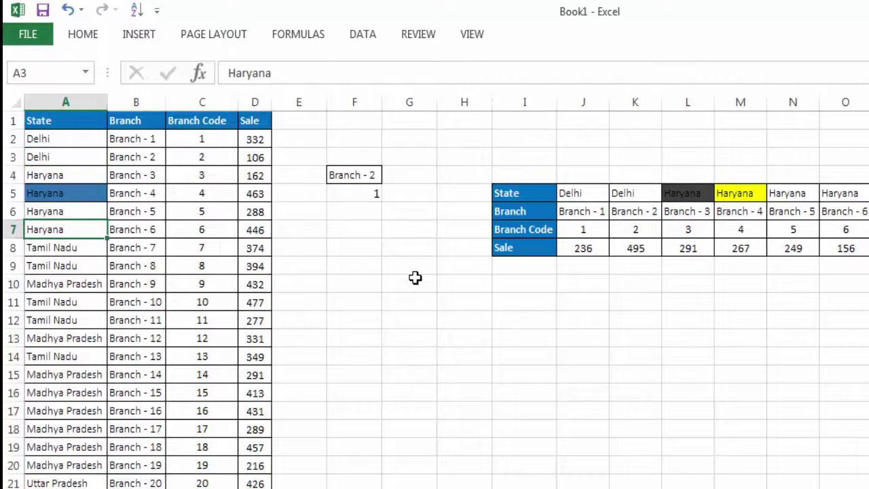
key("ctrl+shift+F4")
key("ctrl+shift+F4")
key("ctrl+shift+F4")
key("ctrl+shift+F4")
key("ctrl+shift+F4")
key("ctrl+shift+F4")
key("ctrl+shift+F4")
key("ctrl+shift+F4")
key("ctrl+shift+F4")
key("ctrl+shift+F4")
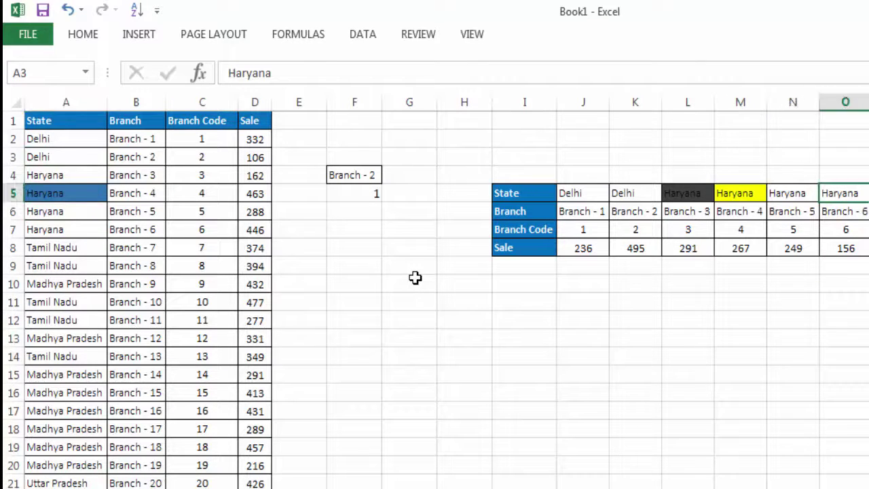
key("ctrl+shift+F4")
key("ctrl+shift+F4")
key("ctrl+shift+F4")
key("ctrl+shift+F4")
key("ctrl+shift+F4")
key("ctrl+shift+F4")
key("ctrl+shift+F4")
key("ctrl+shift+F4")
key("ctrl+shift+F4")
key("ctrl+shift+F4")
key("ctrl+shift+F4")
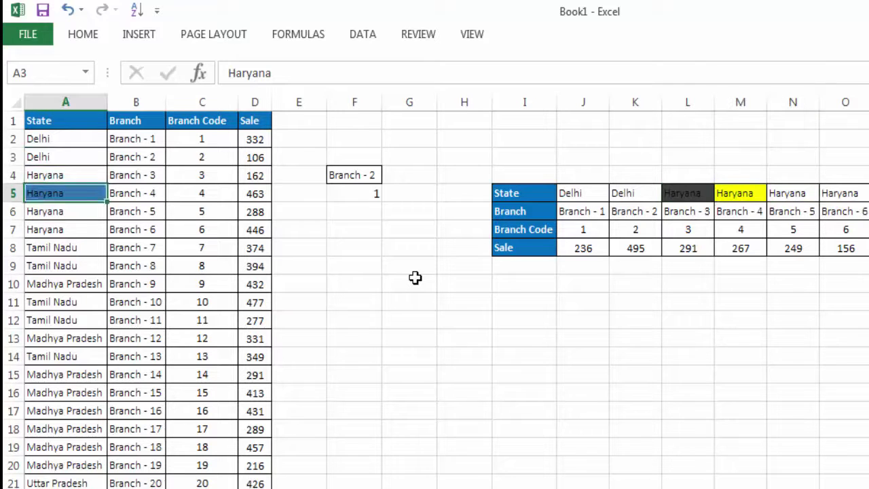
key("ctrl+shift+F4")
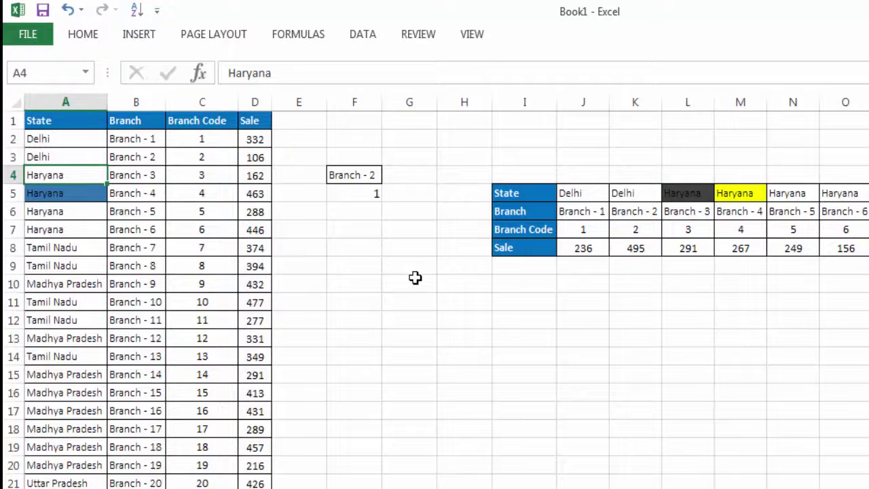
- Step through each Haryana cell using Find Next in the Find dialog, then close it
key("ctrl+f")
type("haryana")
left_click(529, 408)
left_click(529, 409)
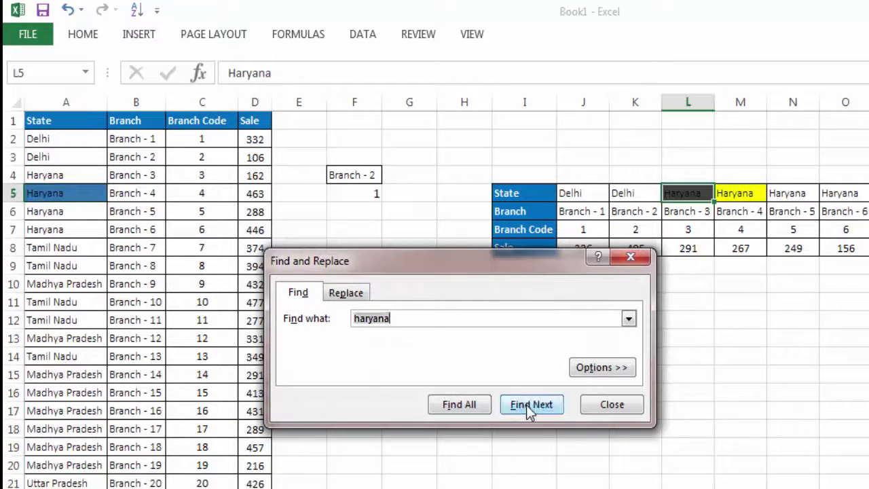
left_click(529, 410)
left_click(529, 409)
left_click(529, 409)
left_click(529, 409)
left_click(529, 410)
left_click(529, 409)
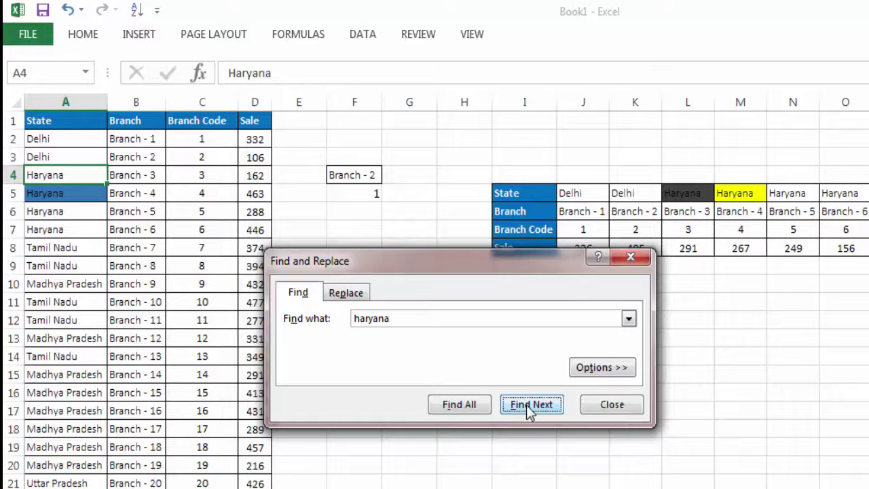
left_click(615, 411)
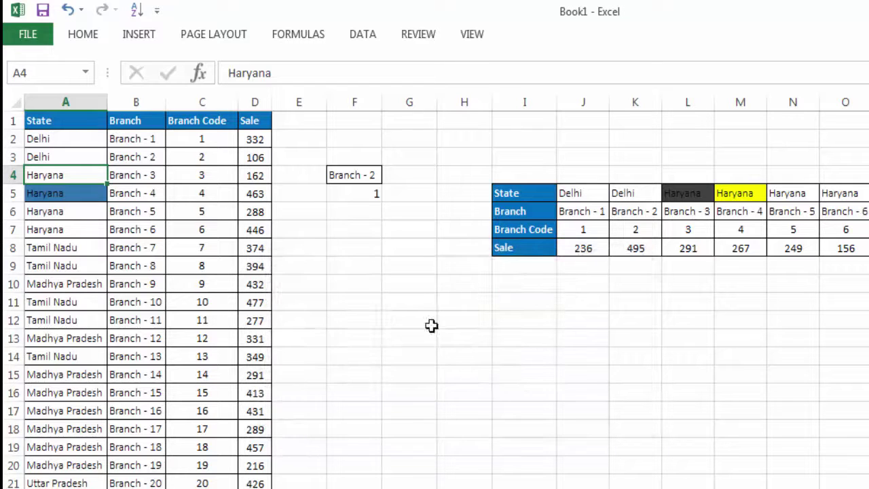
left_click(432, 326)
key("ctrl+shift+F4")
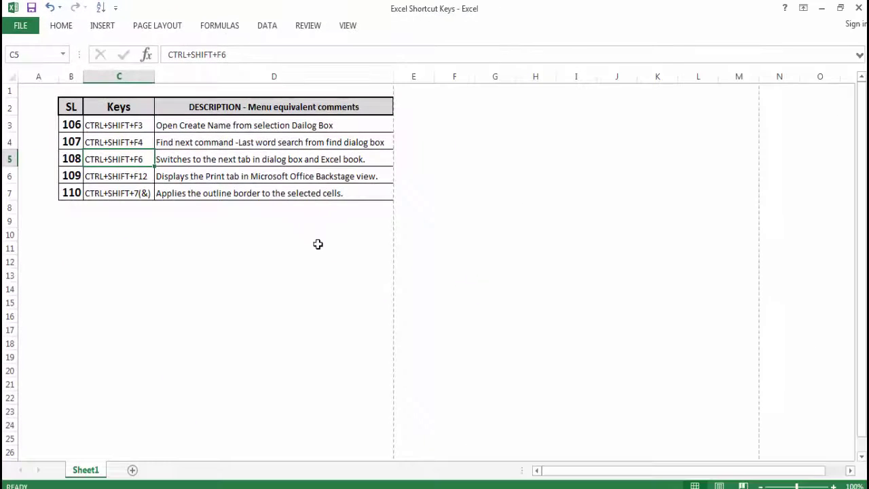
- Toggle between workbooks with Ctrl+Shift+F6, ending on Excel Shortcut Keys, and open Format Cells with Ctrl+1
key("ctrl+shift+F6")
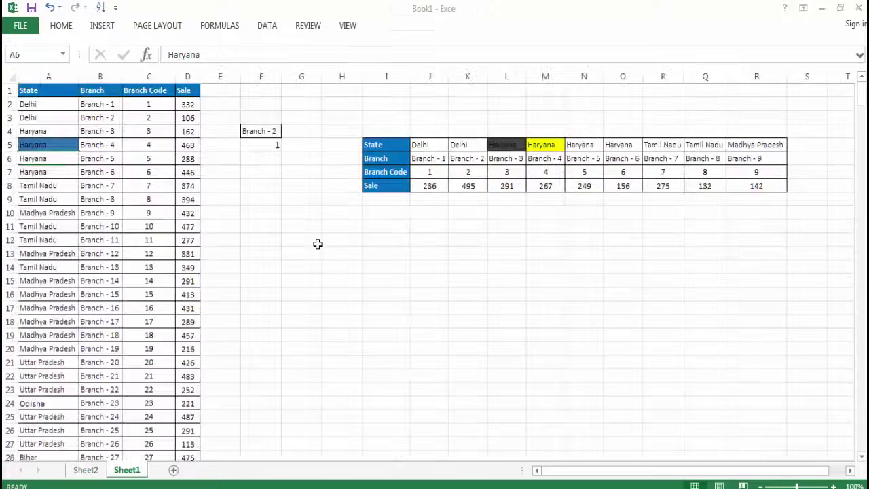
key("ctrl+shift+F6")
key("ctrl+shift+F6")
key("ctrl+shift+F6")
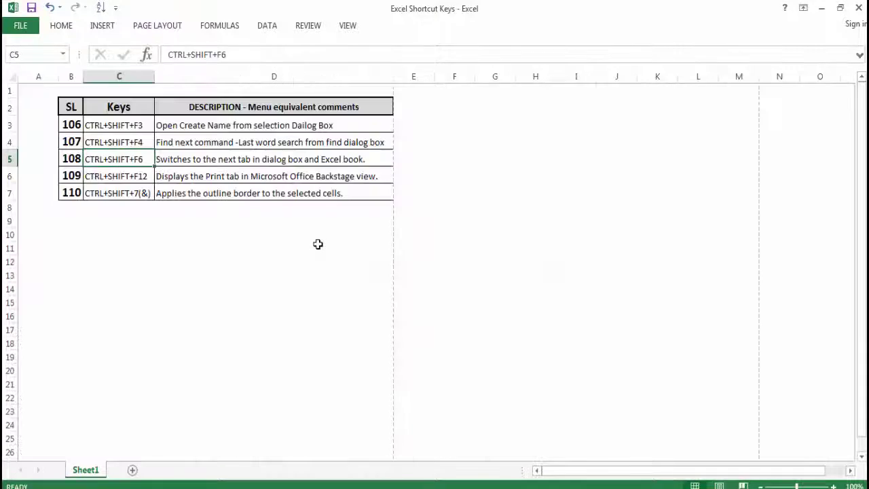
key("ctrl+shift+F6")
key("ctrl+shift+F6")
key("ctrl+shift+F6")
key("ctrl+shift+F6")
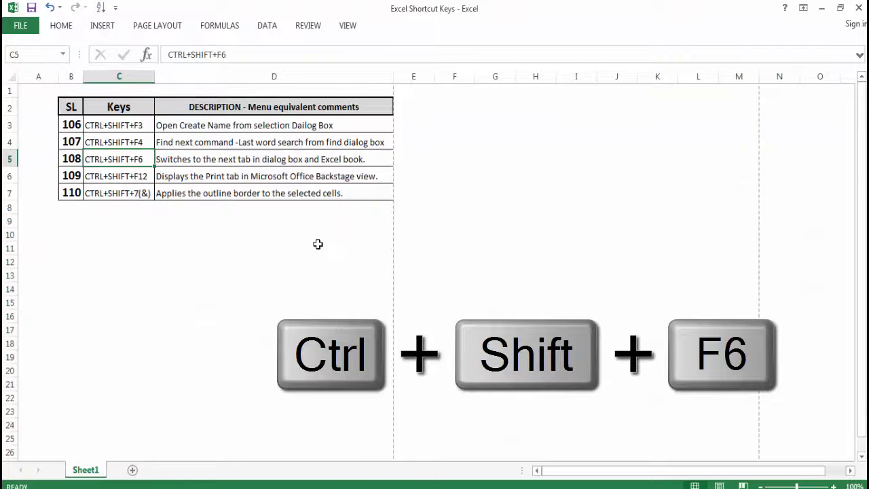
key("ctrl+shift+F6")
key("ctrl+shift+F6")
key("ctrl+shift+F6")
key("ctrl+shift+F6")
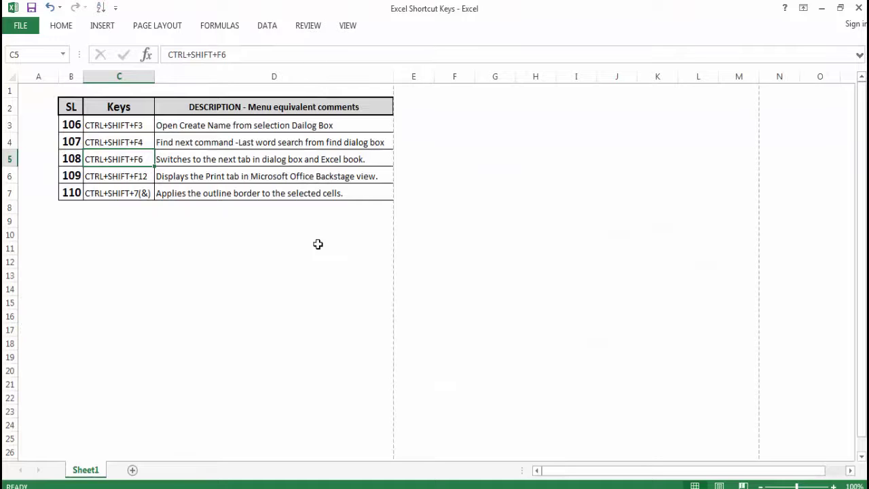
key("ctrl+shift+F6")
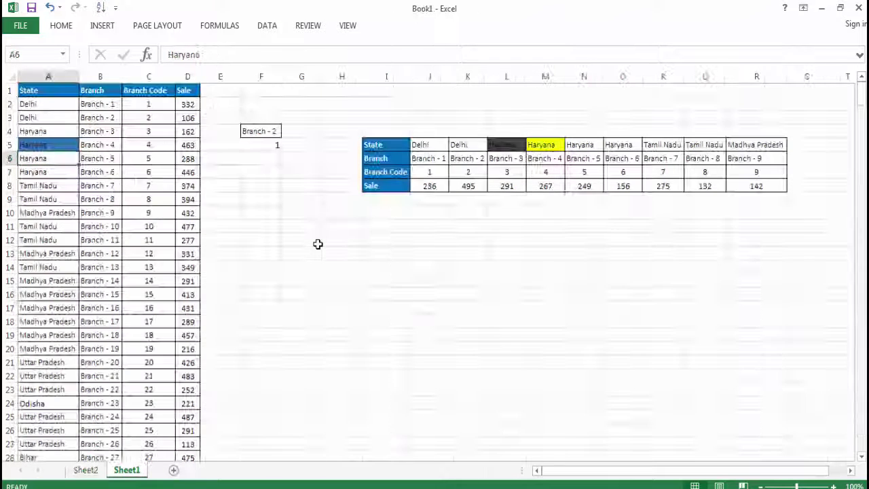
key("ctrl+shift+F6")
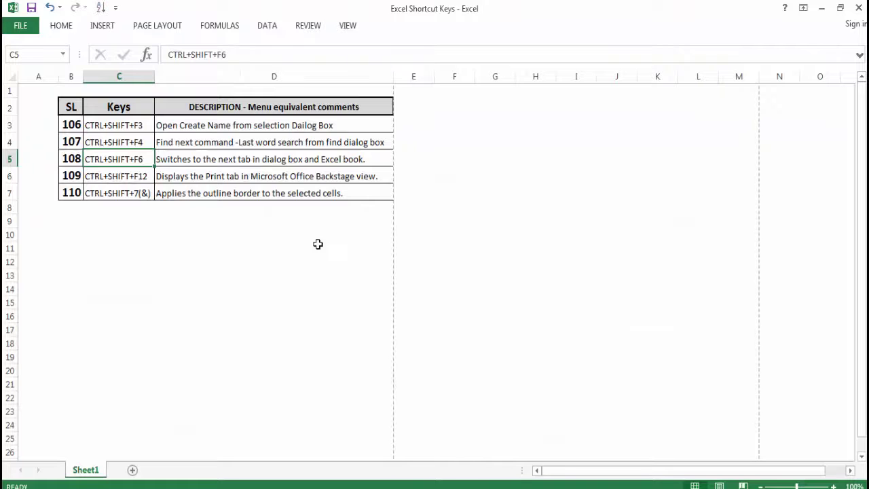
key("ctrl+1")
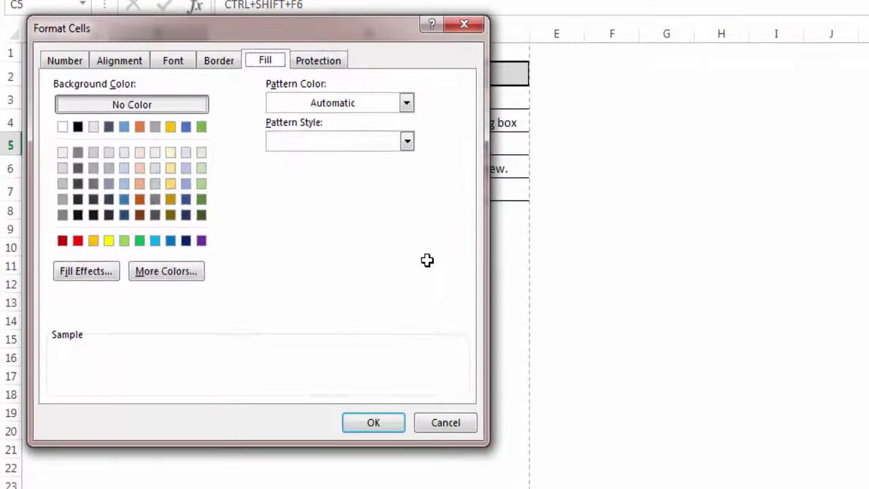
- Cycle the Format Cells tabs with Ctrl+Shift+F6 and Ctrl+Tab, move the dialog aside, then close it
key("ctrl+shift+F6")
key("ctrl+shift+F6")
key("ctrl+shift+F6")
key("ctrl+shift+F6")
key("ctrl+shift+F6")
key("ctrl+shift+F6")
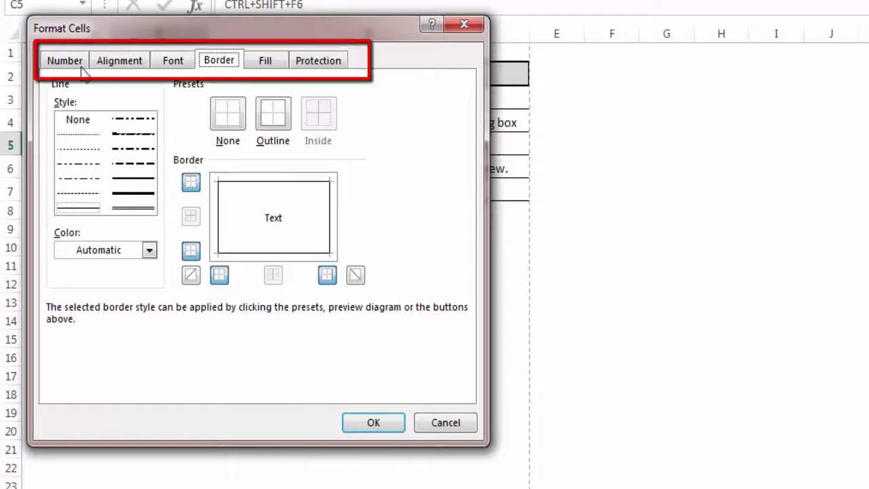
key("ctrl+shift+F6")
key("ctrl+shift+F6")
key("ctrl+shift+F6")
key("ctrl+shift+F6")
key("ctrl+shift+F6")
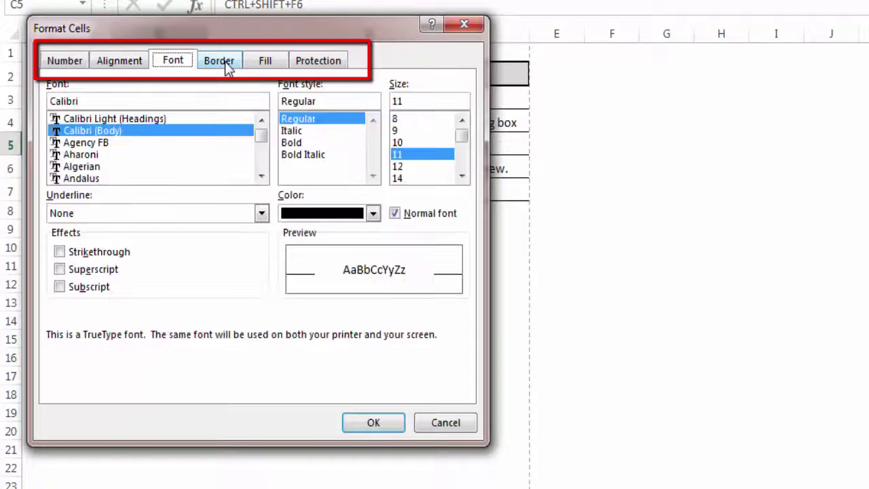
key("ctrl+shift+F6")
key("ctrl+shift+F6")
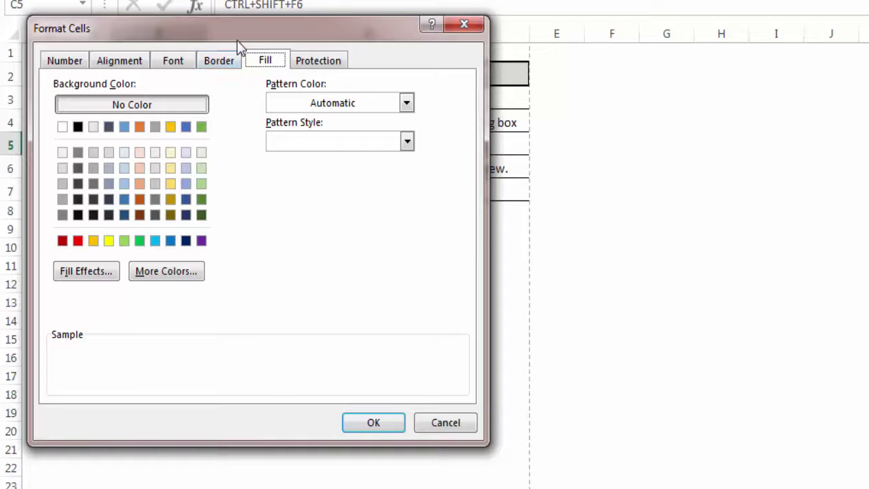
left_click_drag(239, 32, 389, 57)
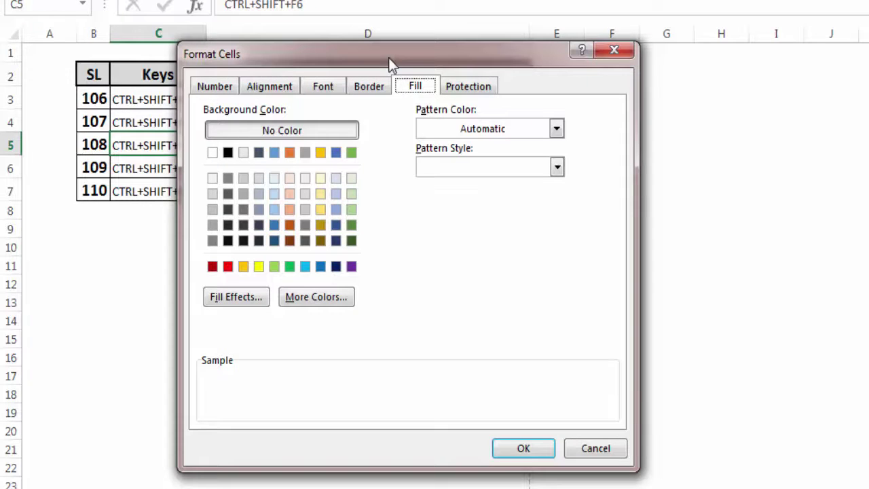
key("ctrl+Tab")
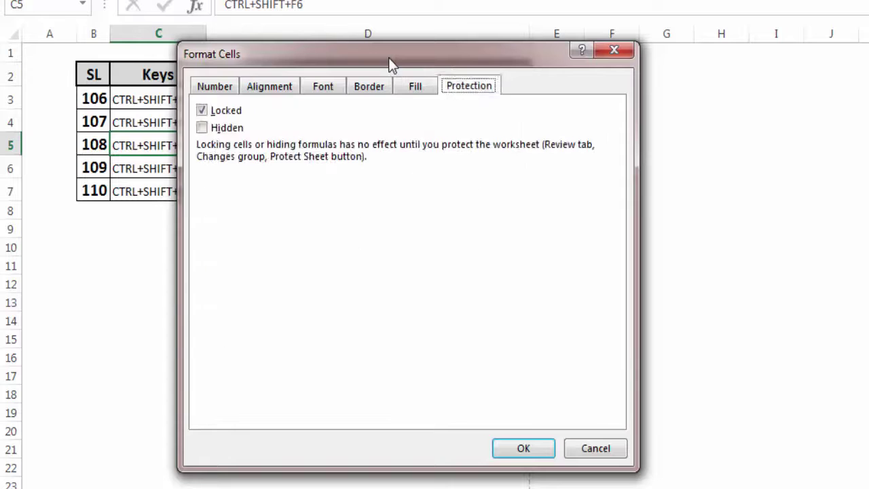
key("ctrl+Tab")
key("ctrl+Tab")
key("ctrl+Tab")
key("ctrl+Tab")
key("ctrl+Tab")
key("ctrl+Tab")
key("ctrl+Tab")
key("ctrl+Tab")
key("ctrl+Tab")
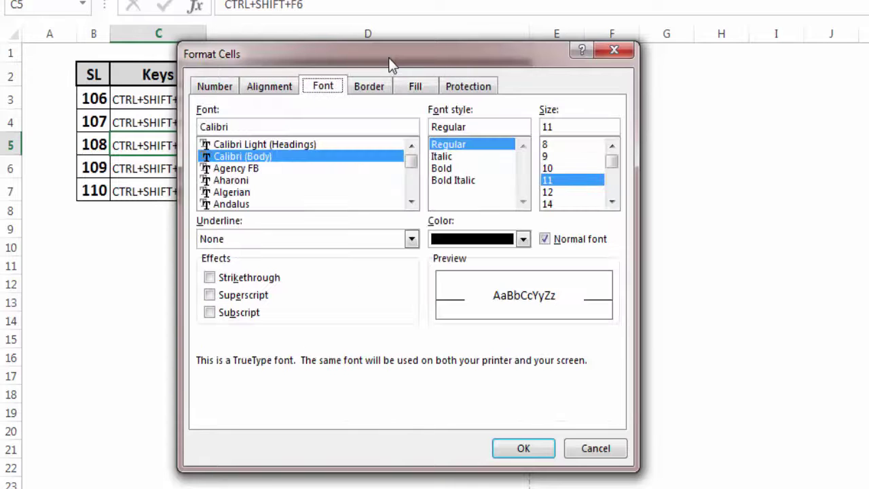
left_click(613, 52)
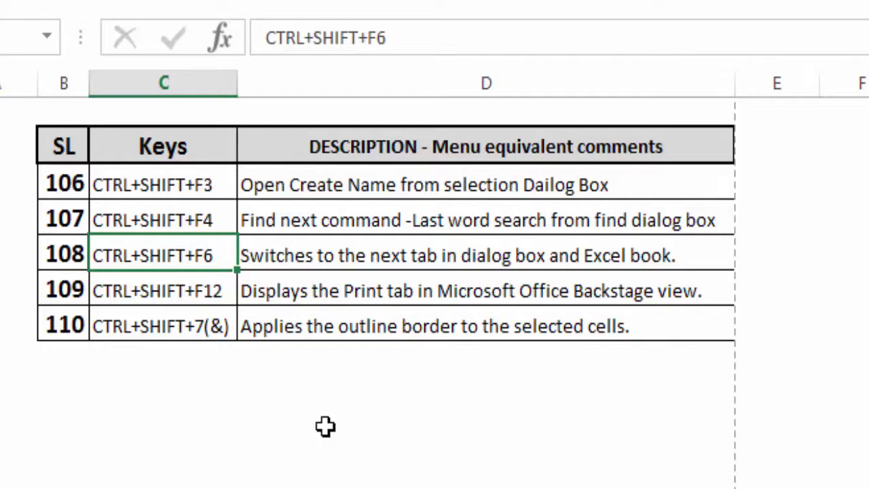
key("ctrl+shift+F12")
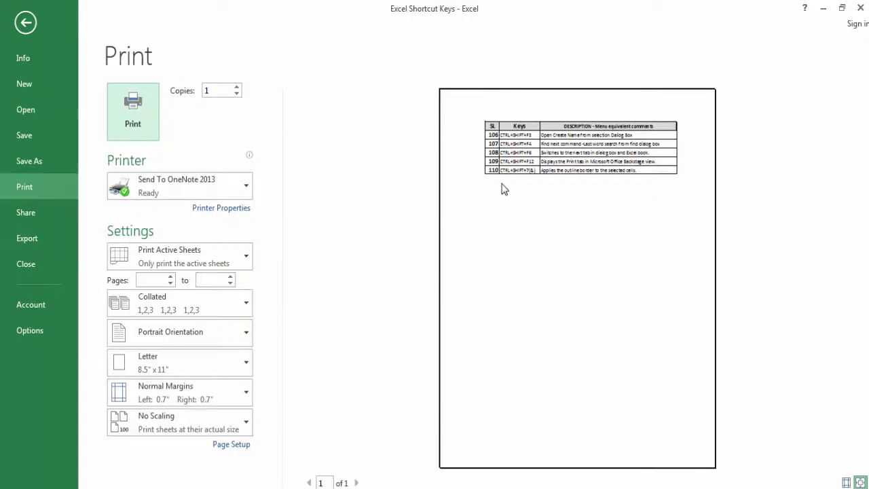
key("Escape")
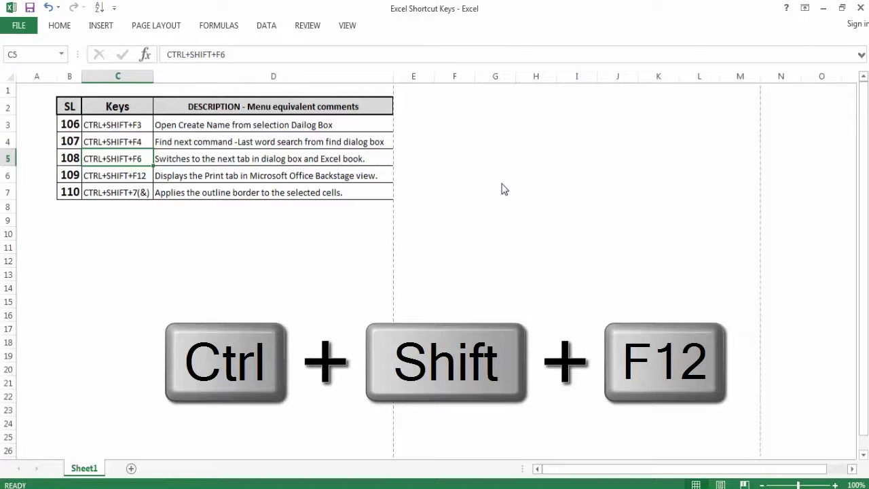
key("ctrl+shift+F12")
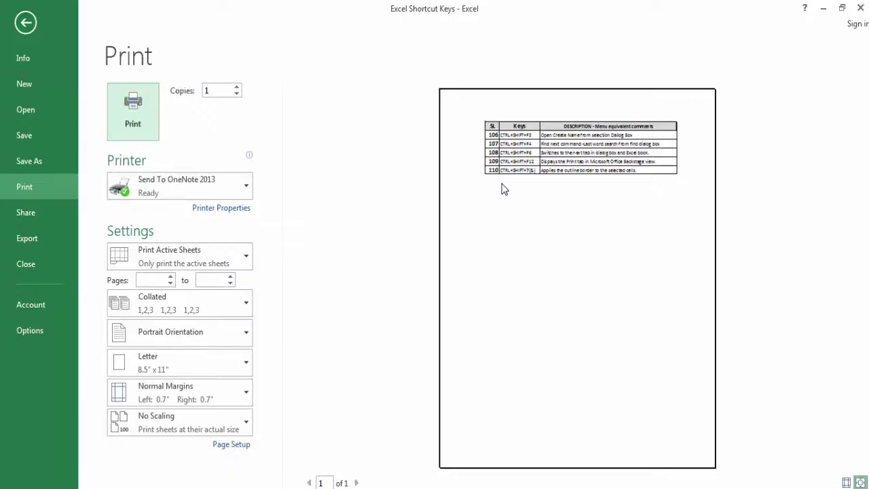
key("Escape")
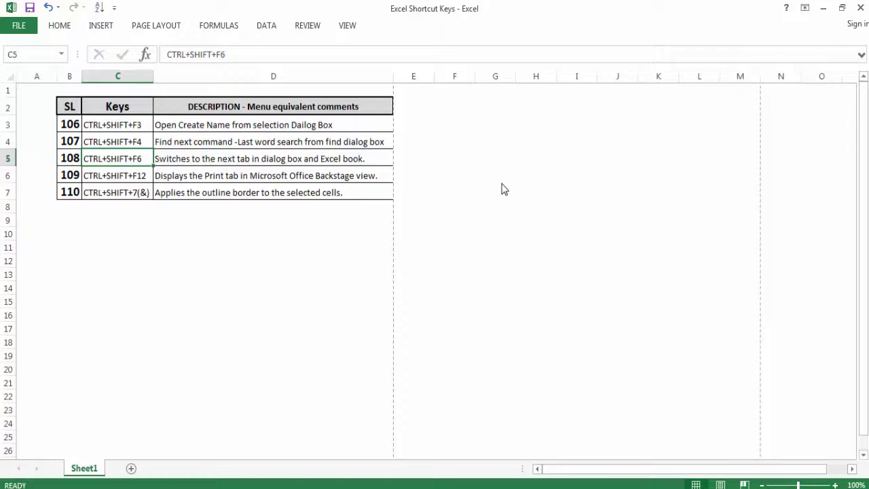
- Move around cells B6 to D7 of the shortcut table
key("Down")
key("Left")
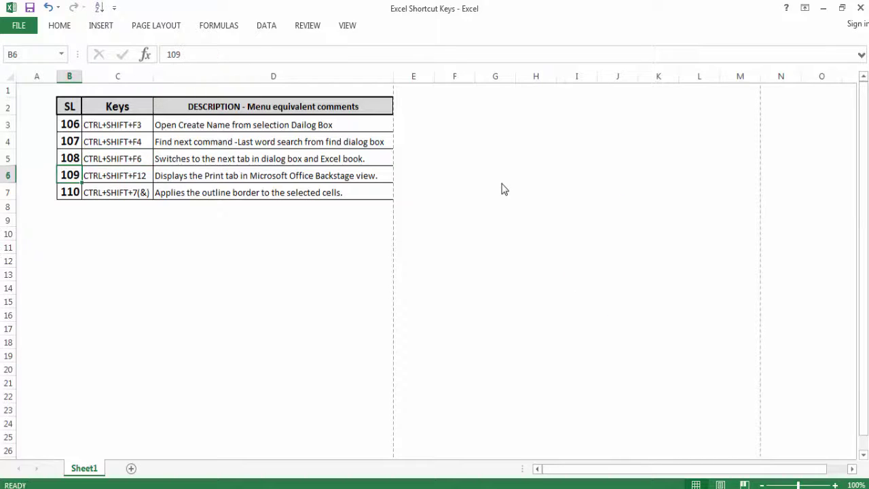
key("Right")
key("Right")
key("Left")
key("Right")
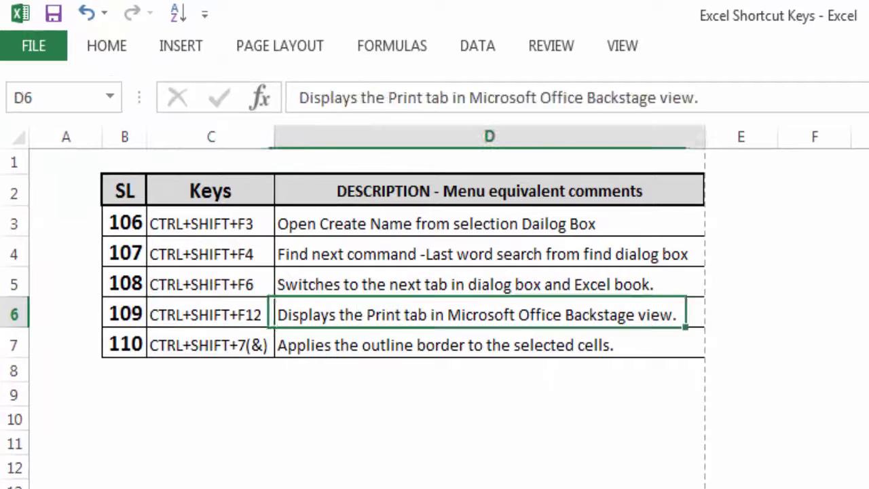
key("Down")
key("Left")
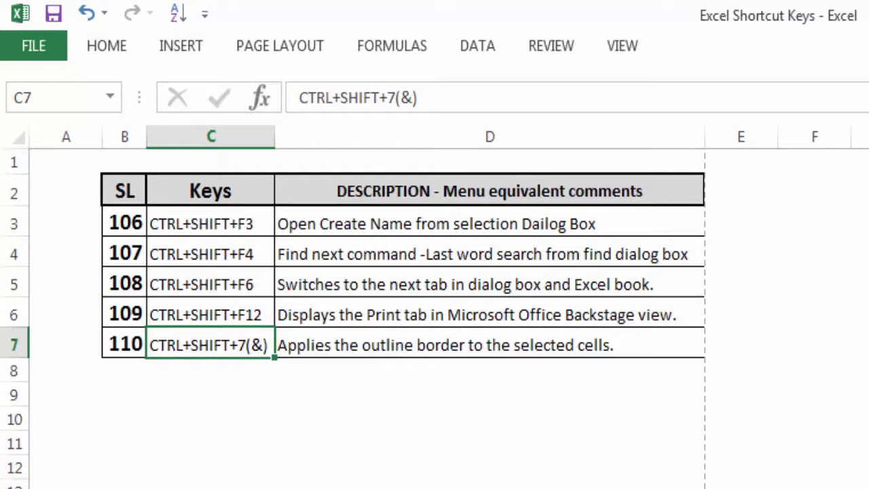
- Select C11:D16 below the table and apply an outline border with Ctrl+Shift+7
key("Down")
key("Down")
key("Down")
key("Right")
key("Down")
key("Left")
key("shift+Right")
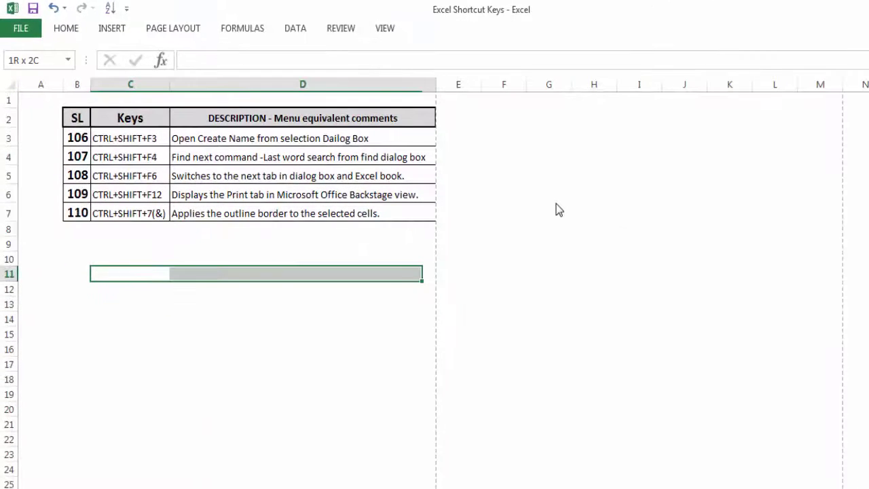
key("shift+Down")
key("shift+Down")
key("shift+Down")
key("shift+Down")
key("shift+Down")
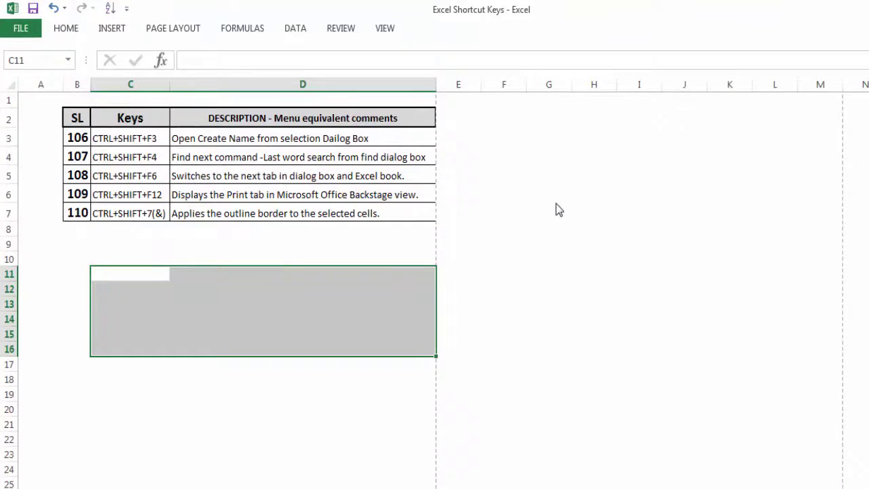
key("ctrl+shift+7")
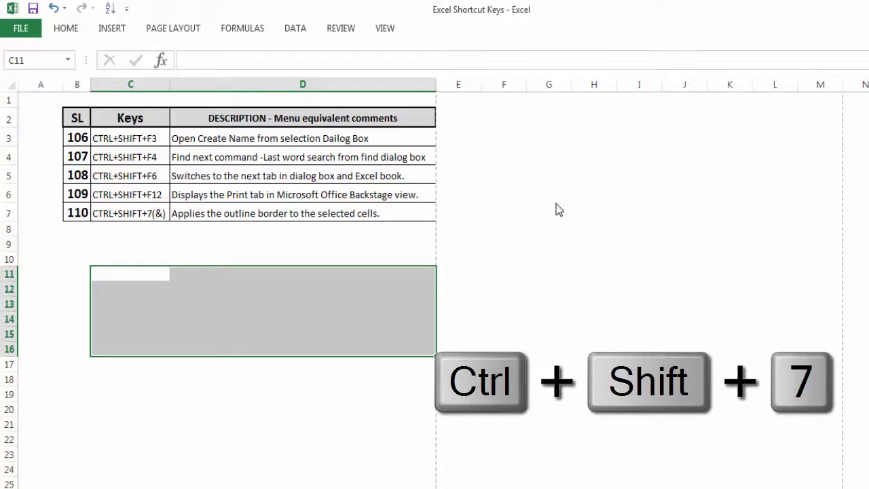
- Move inside the bordered block to check the border, then reselect C11:D16
key("Down")
key("Right")
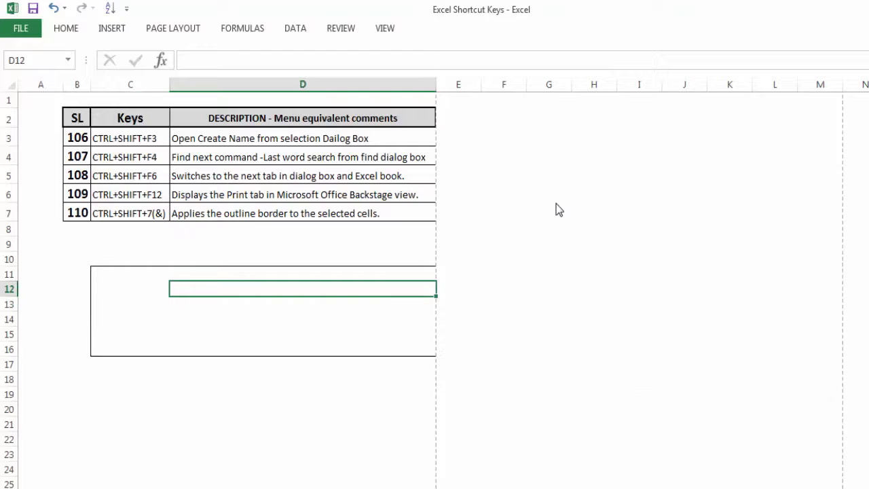
key("Down")
key("Down")
key("Down")
key("Up")
key("Up")
key("Left")
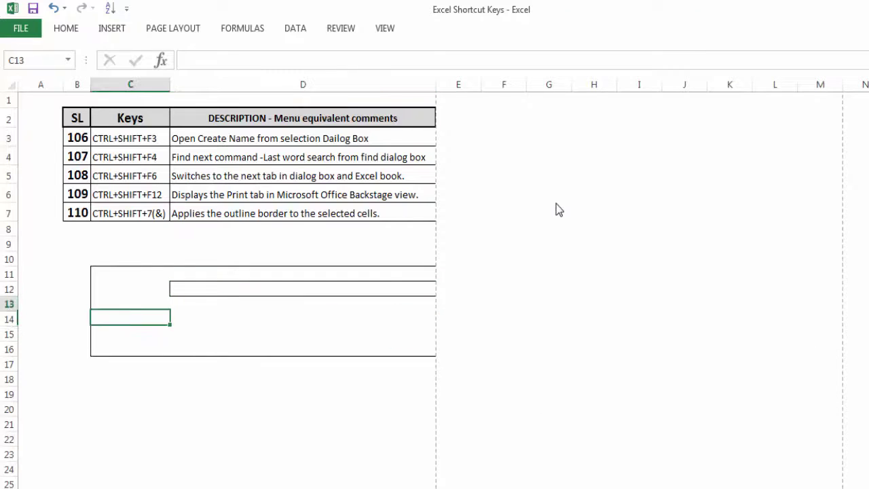
key("Left")
key("Up")
key("Up")
key("Right")
key("shift+Right")
key("shift+Down")
key("shift+Down")
key("shift+Down")
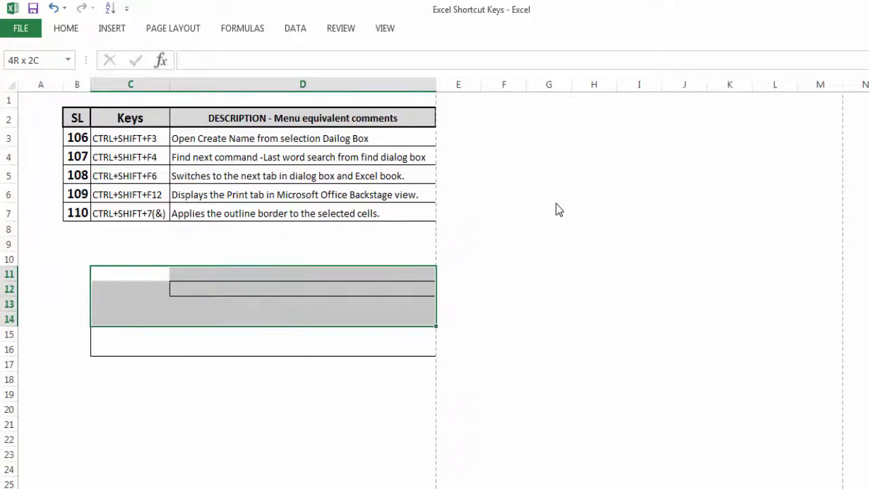
key("shift+Down")
key("shift+Down")
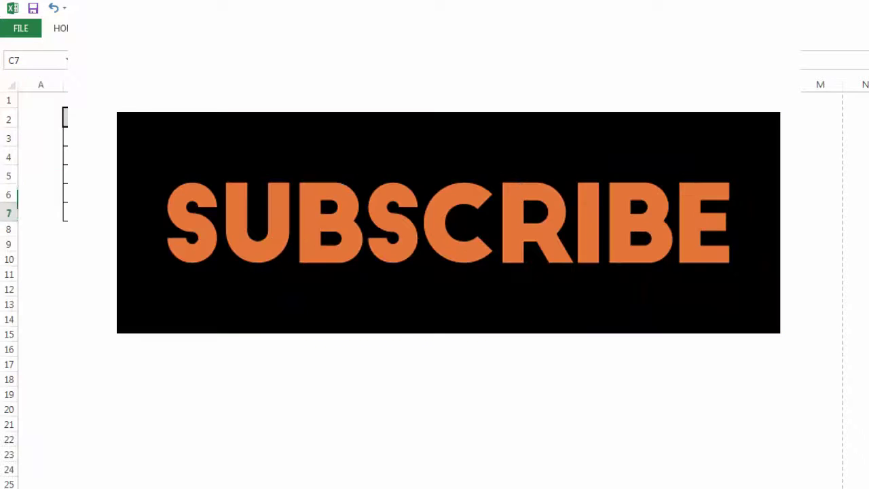
left_click(136, 229)
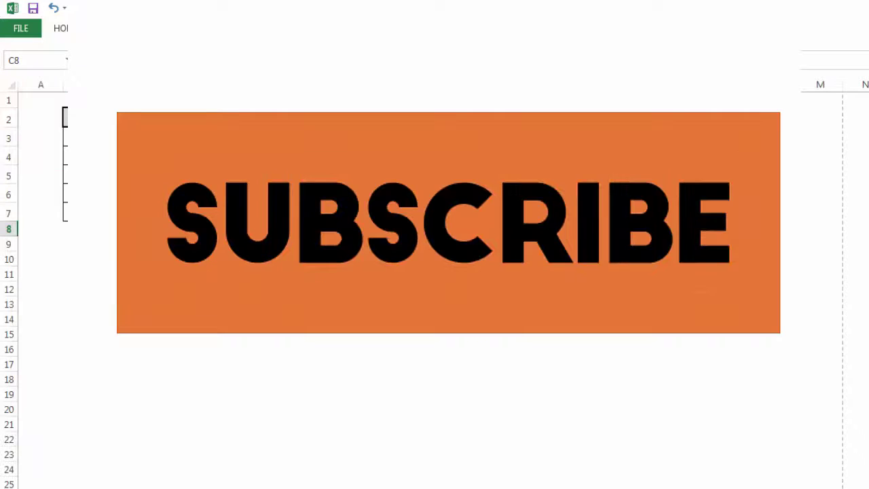